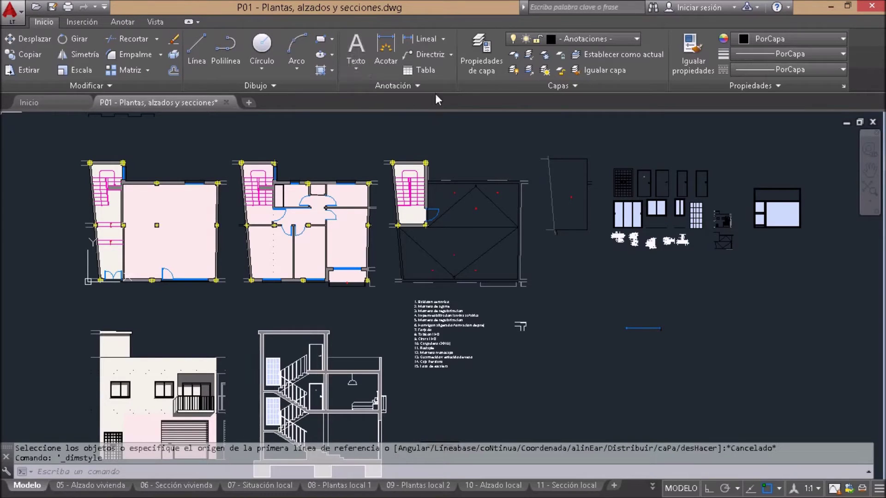
# Expand the Anotación panel slide-out, showing Acotado estandar as the current dimension style
pyautogui.click(401, 89)
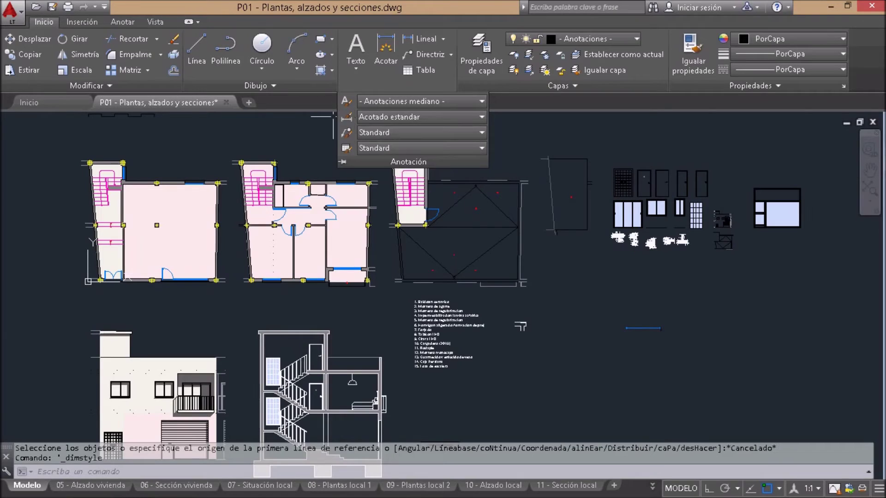
# Open the dimension style manager and start a new style copied from Acotado estandar
pyautogui.click(349, 114)
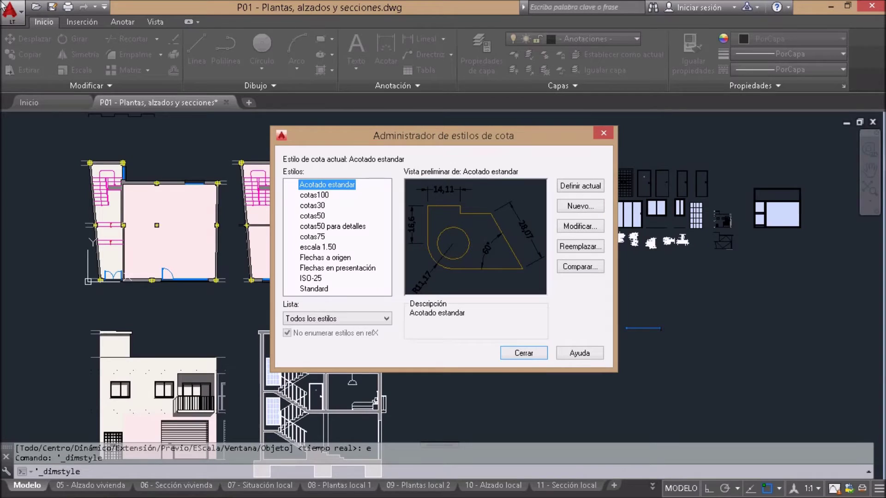
pyautogui.click(585, 206)
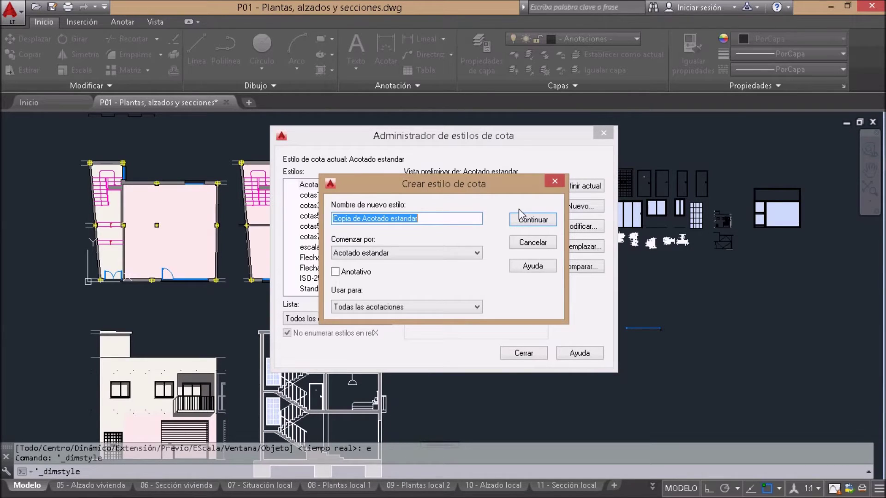
# Name the new style 'Cotas en presentación', start it from Flechas en presentación, and continue
pyautogui.write('Cotas en presentaci')
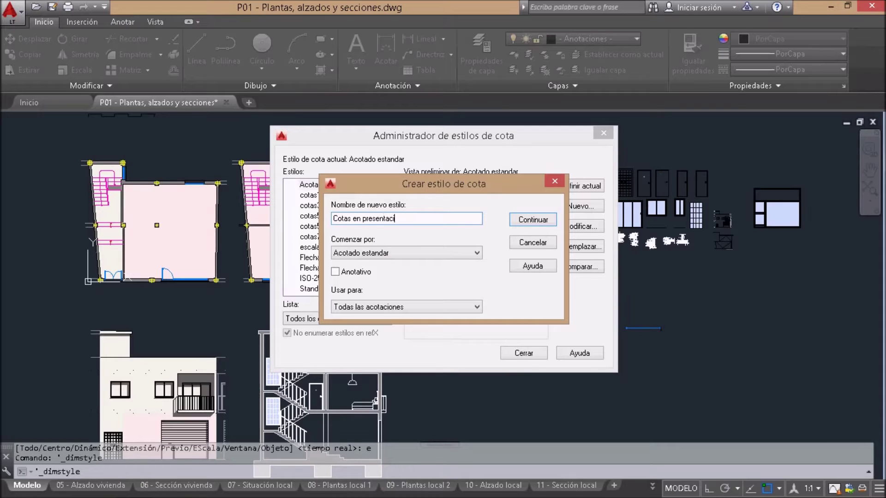
pyautogui.write('ón')
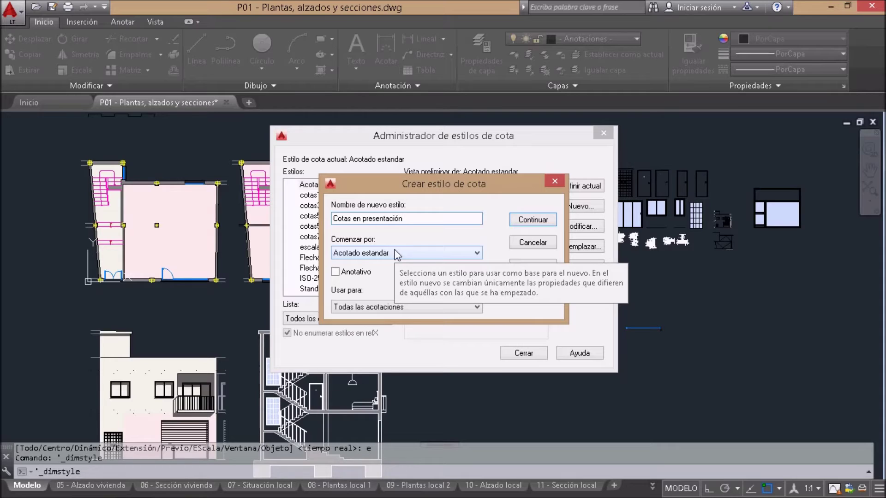
pyautogui.click(395, 254)
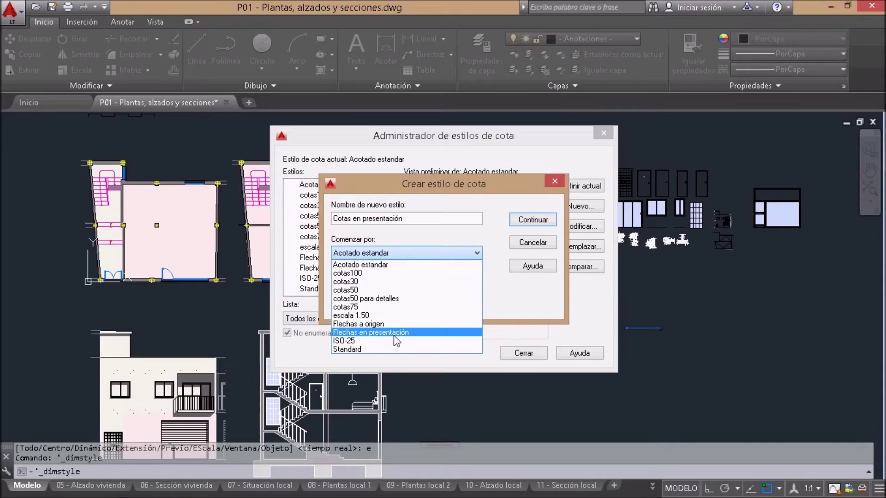
pyautogui.click(395, 332)
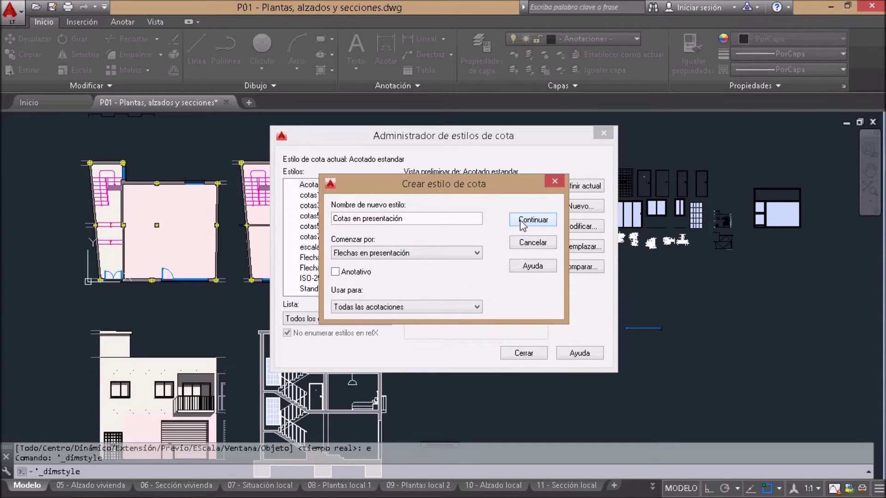
pyautogui.click(520, 223)
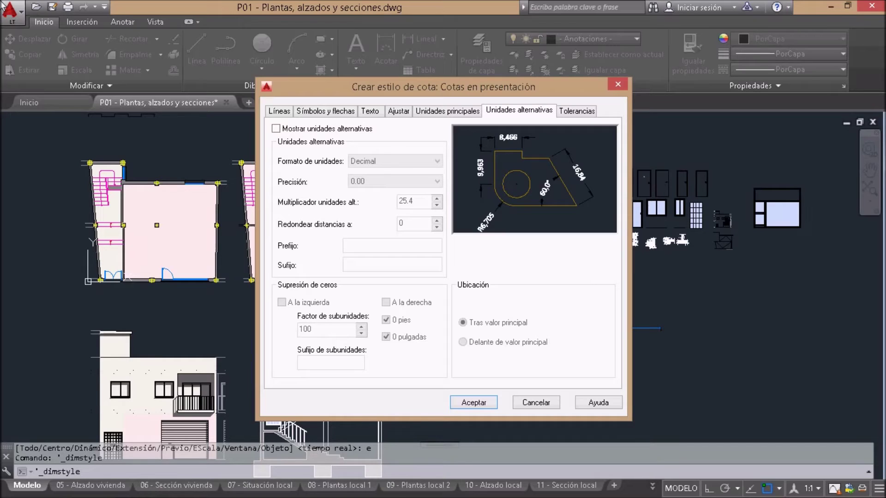
# Review every tab, with arrow size 2, text height 1.5 and no tolerances, then save the style
pyautogui.click(279, 111)
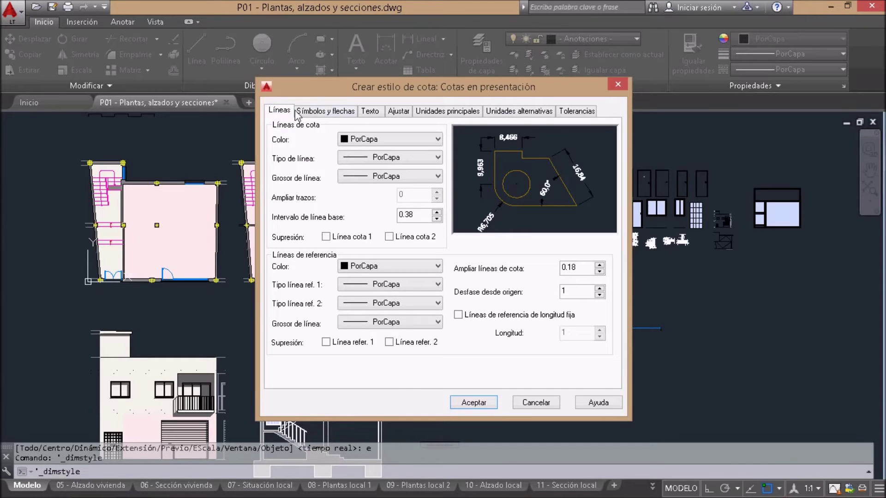
pyautogui.click(325, 112)
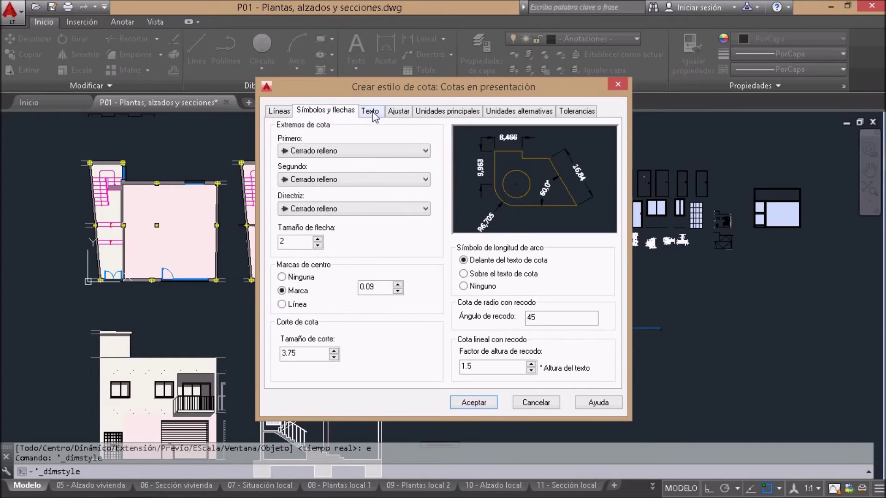
pyautogui.click(372, 111)
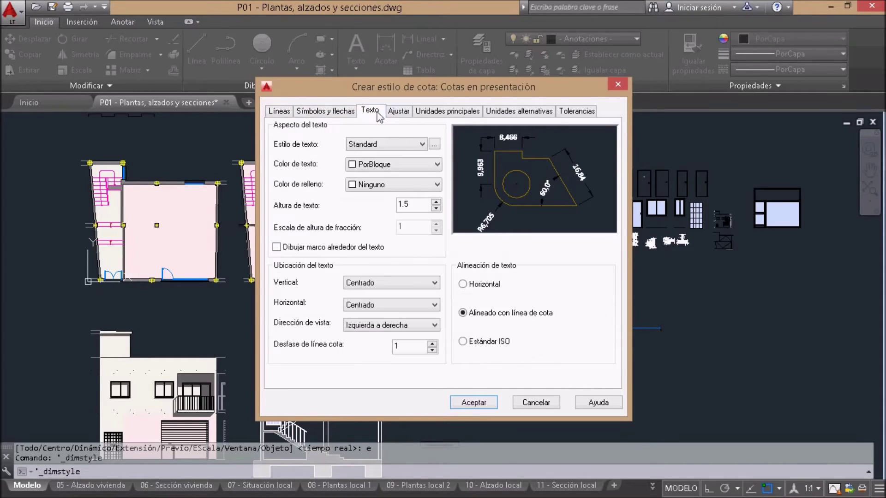
pyautogui.click(405, 112)
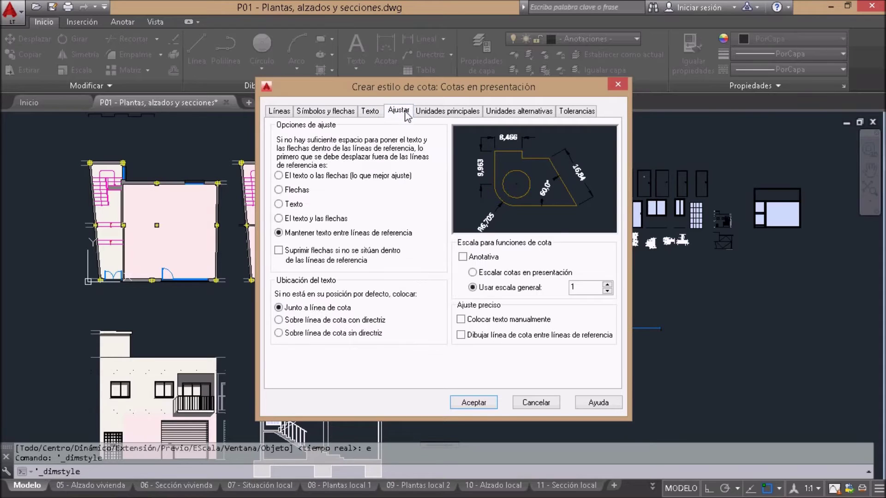
pyautogui.click(442, 115)
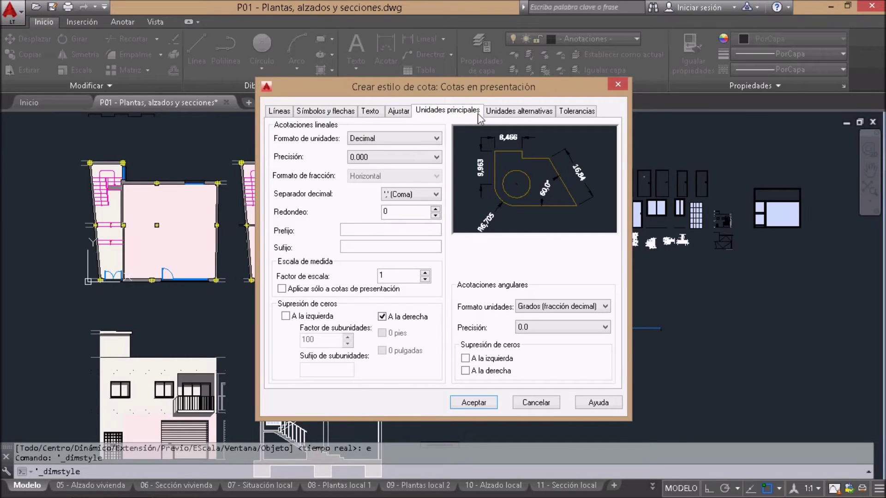
pyautogui.click(513, 115)
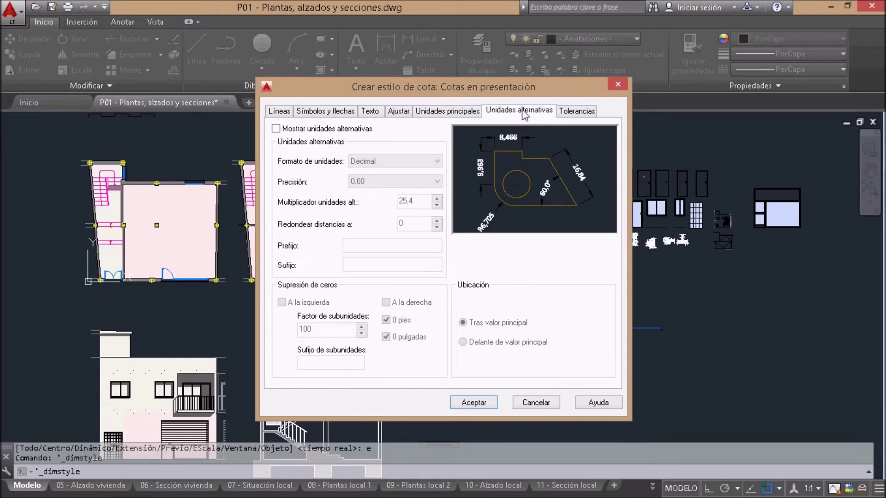
pyautogui.click(576, 113)
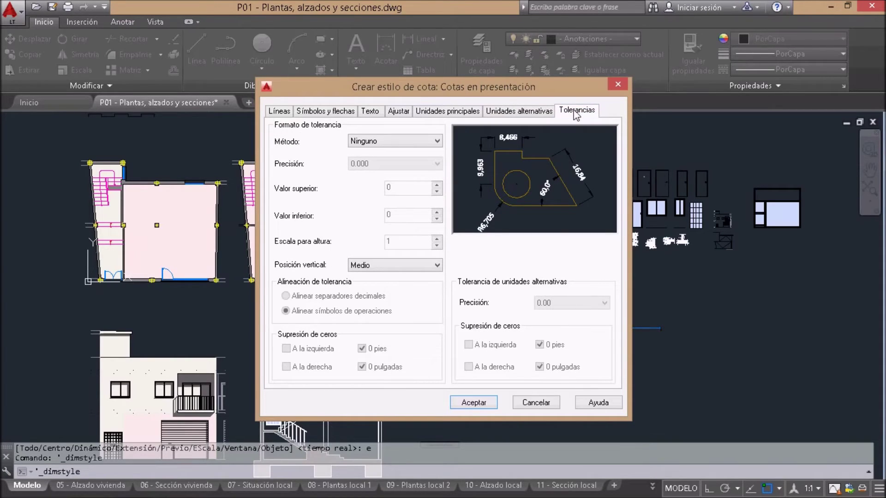
pyautogui.click(466, 405)
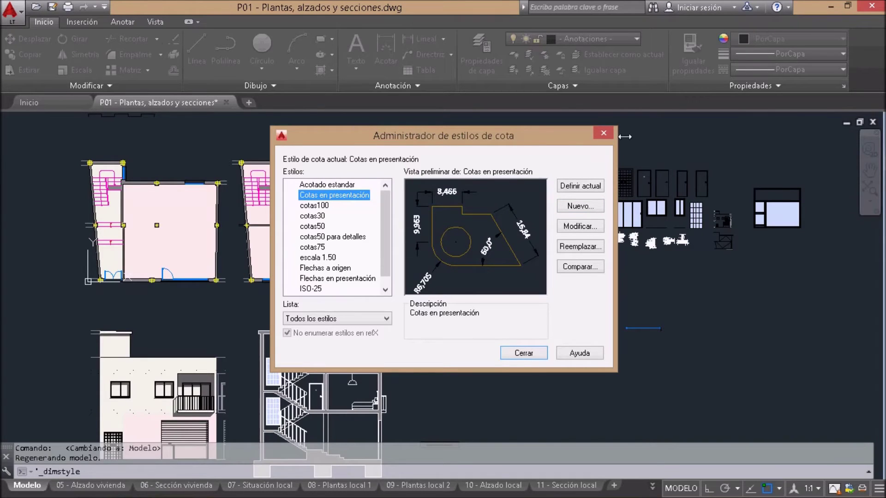
# Close the dimension style manager with Cotas en presentación left as the current style
pyautogui.click(604, 134)
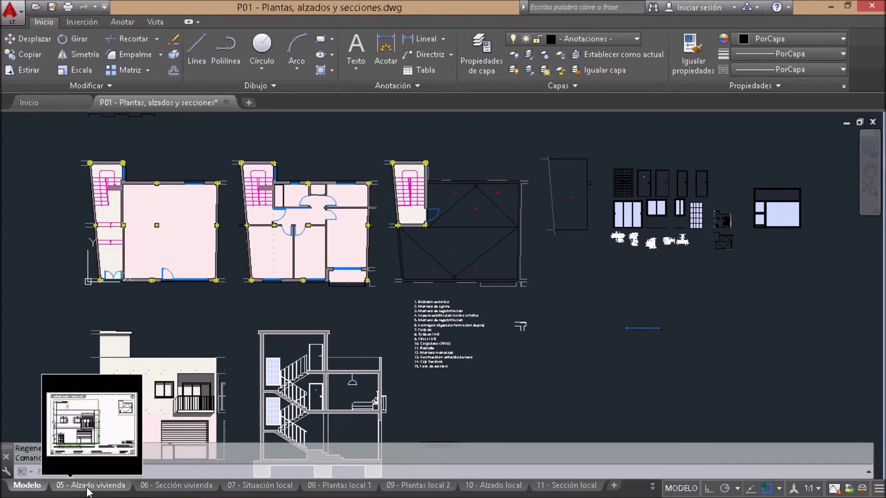
pyautogui.moveTo(91, 485)
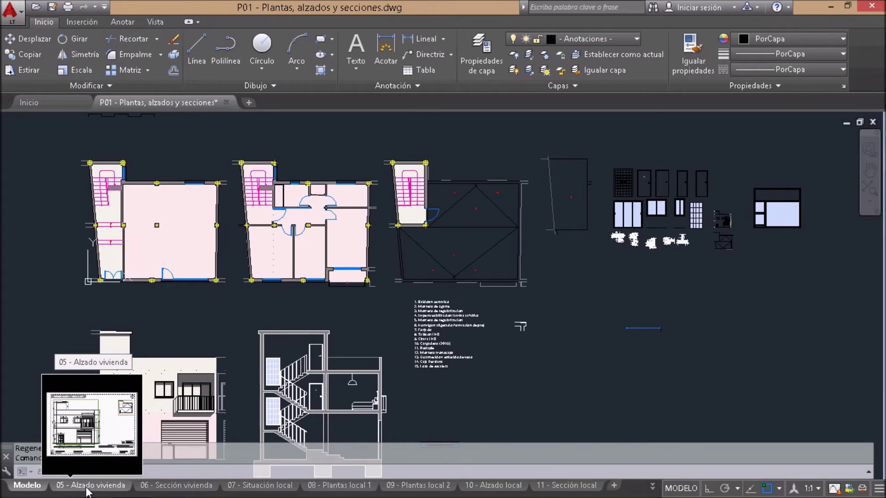
# Switch to the 05 - Alzado vivienda layout and list the Lineal, Alineada and Angular dimension types
pyautogui.click(86, 487)
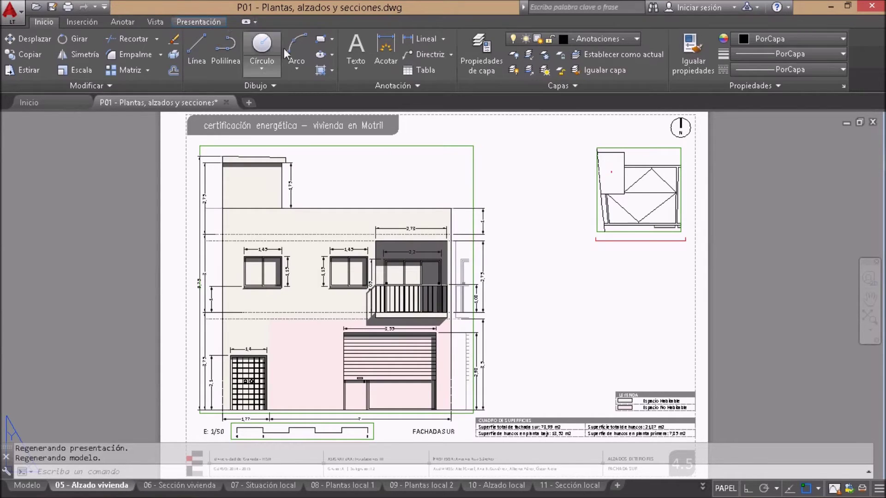
pyautogui.click(442, 40)
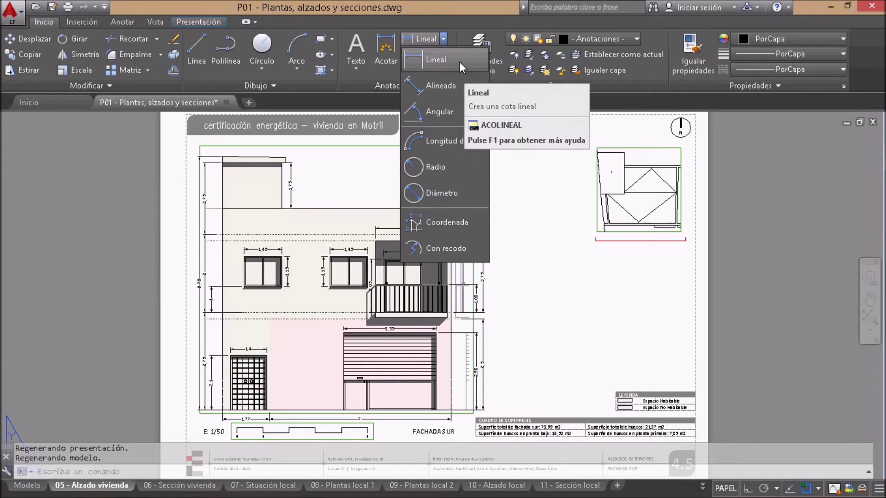
pyautogui.moveTo(436, 60)
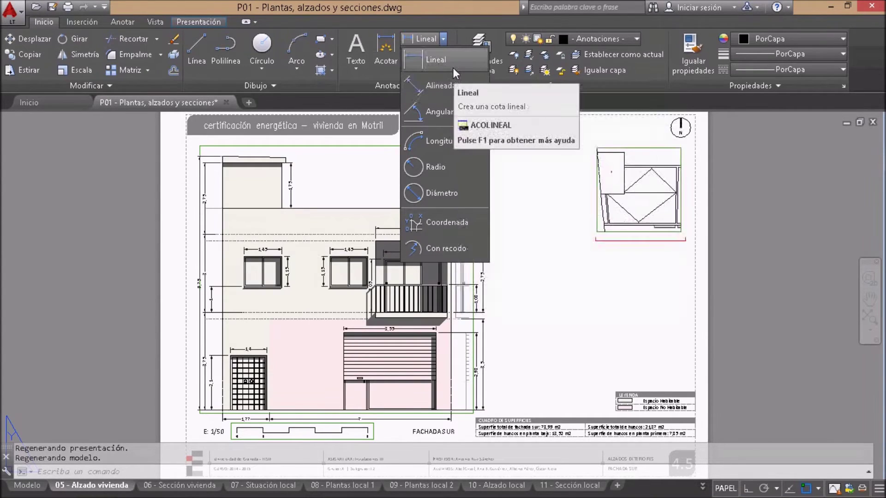
# Erase the existing 1,75 height dimension beside the upper facade block
pyautogui.click(449, 65)
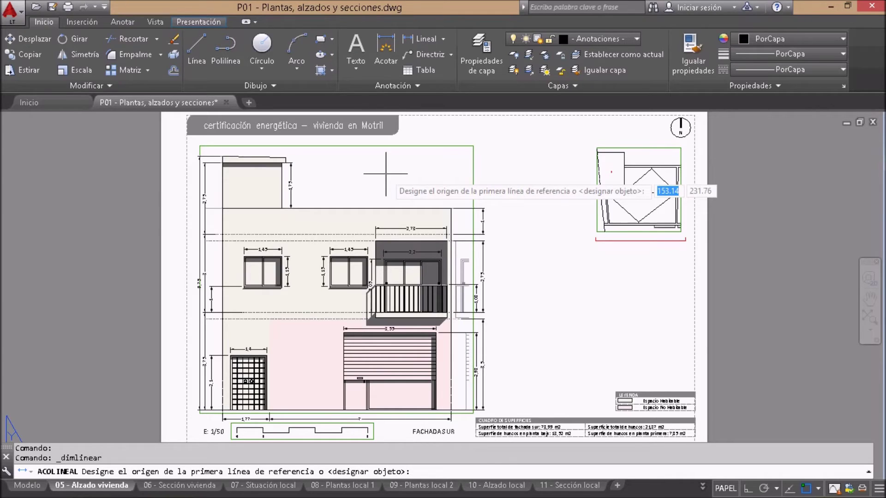
pyautogui.press('Escape')
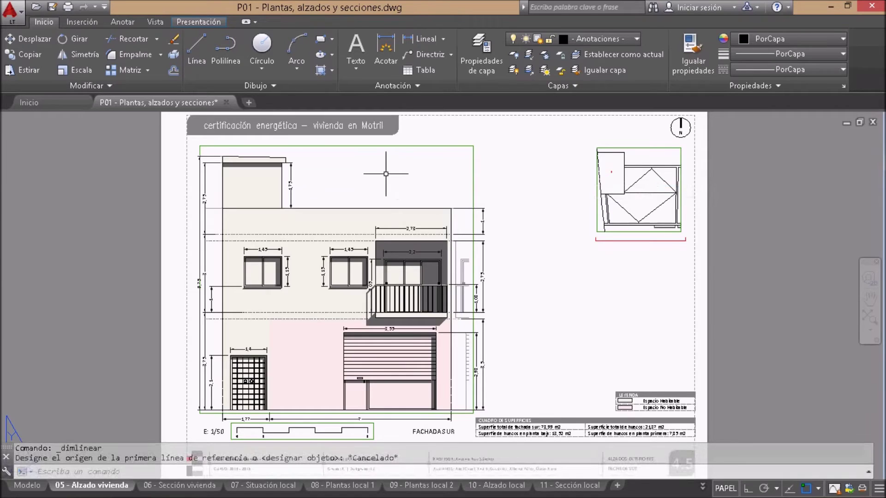
pyautogui.scroll(3, 282, 171)
pyautogui.scroll(-1, 327, 212)
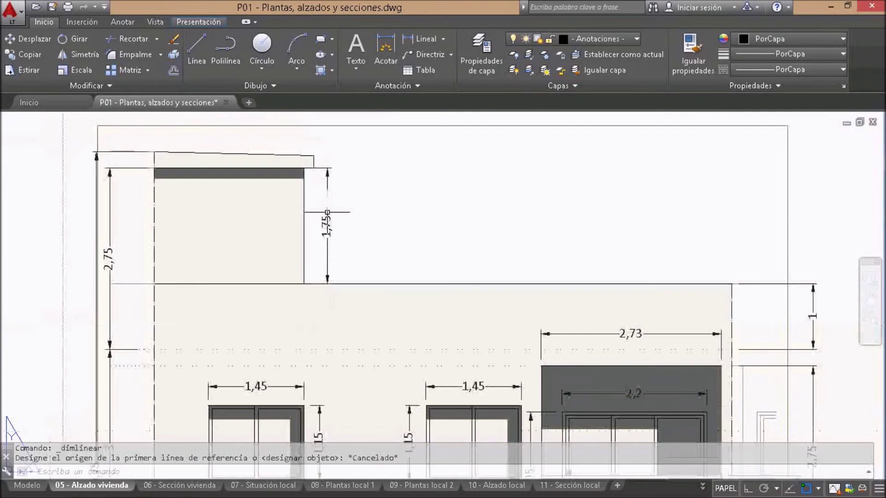
pyautogui.scroll(1, 225, 318)
pyautogui.moveTo(225, 318); pyautogui.dragTo(242, 326, button='middle')
pyautogui.scroll(-1, 359, 360)
pyautogui.click(414, 268)
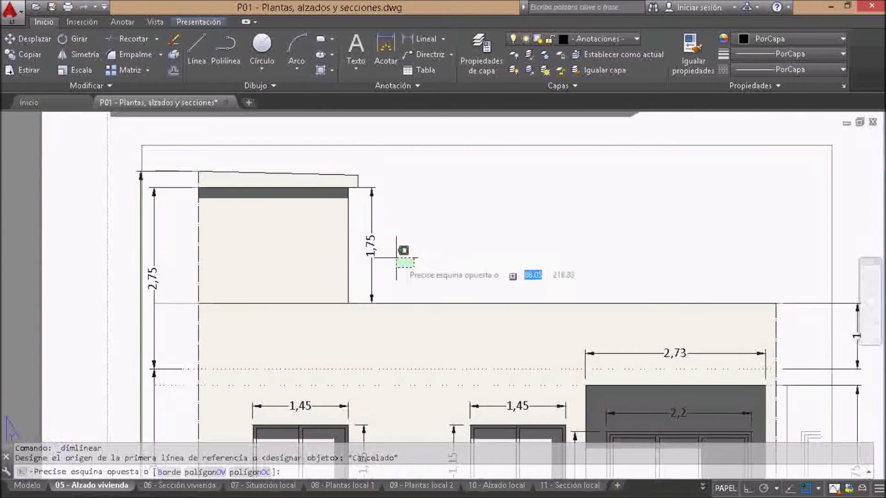
pyautogui.click(365, 221)
pyautogui.press('Delete')
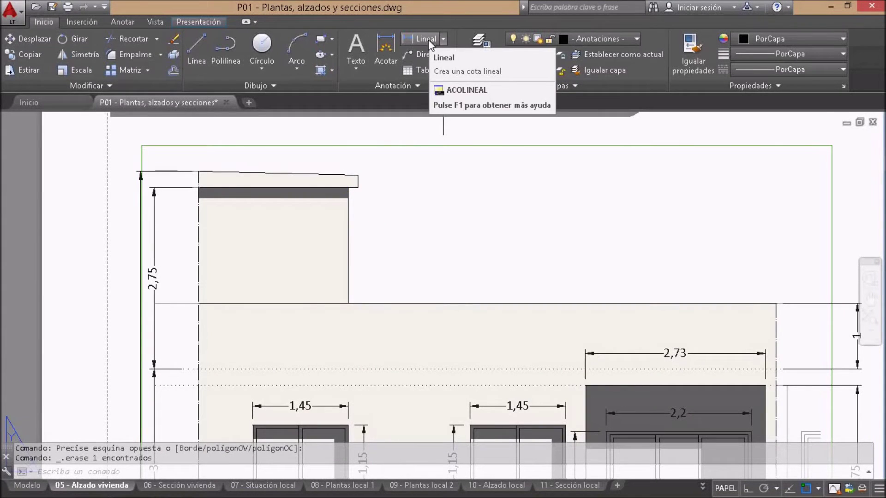
# Dimension the roof block vertically at 1,754, from its top corner to the lower roof edge
pyautogui.click(417, 37)
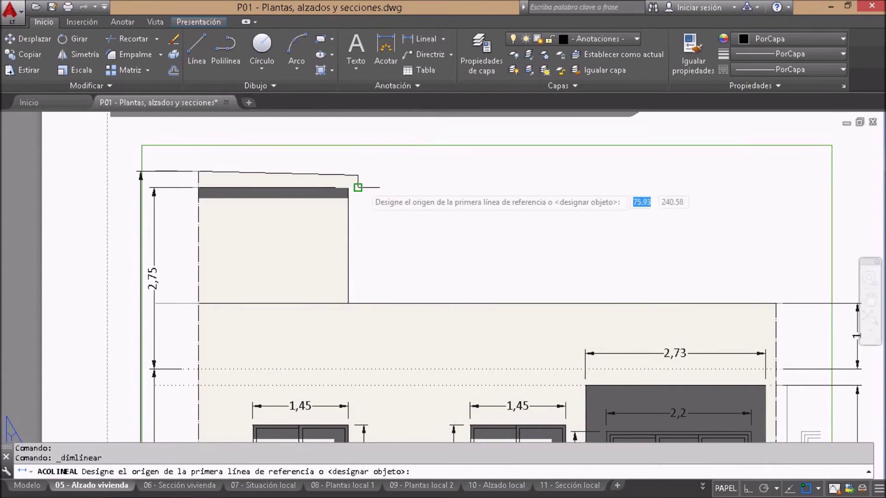
pyautogui.scroll(3, 351, 189)
pyautogui.click(335, 185)
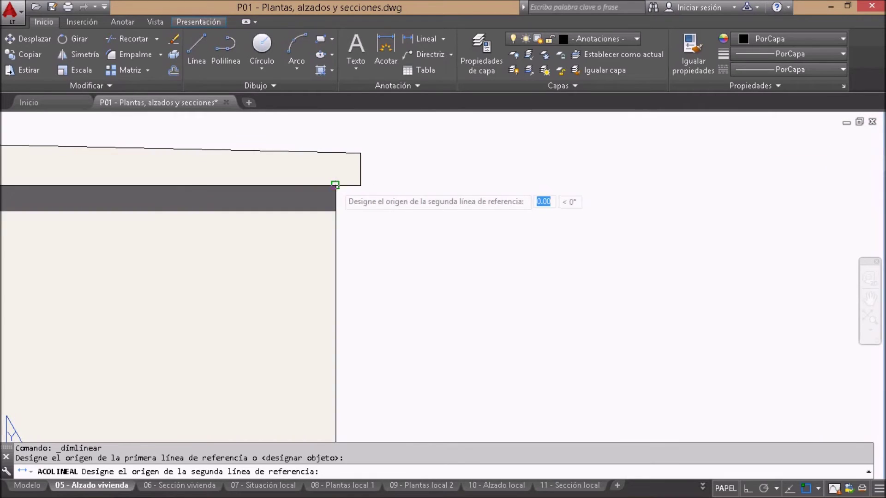
pyautogui.scroll(-3, 358, 149)
pyautogui.scroll(3, 340, 301)
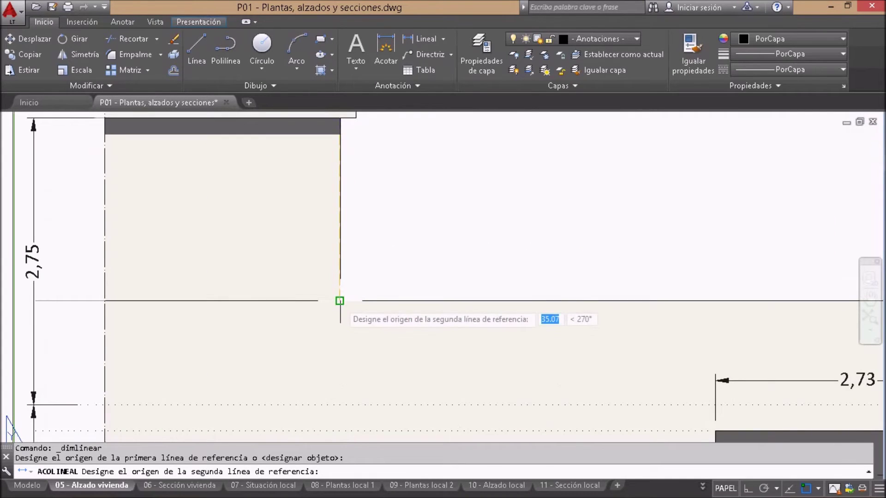
pyautogui.click(340, 301)
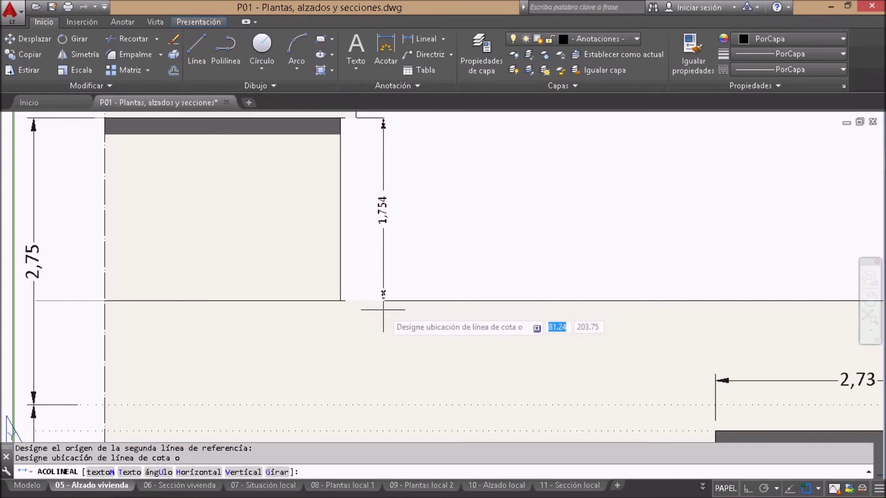
pyautogui.click(383, 309)
pyautogui.moveTo(397, 282); pyautogui.dragTo(422, 317, button='middle')
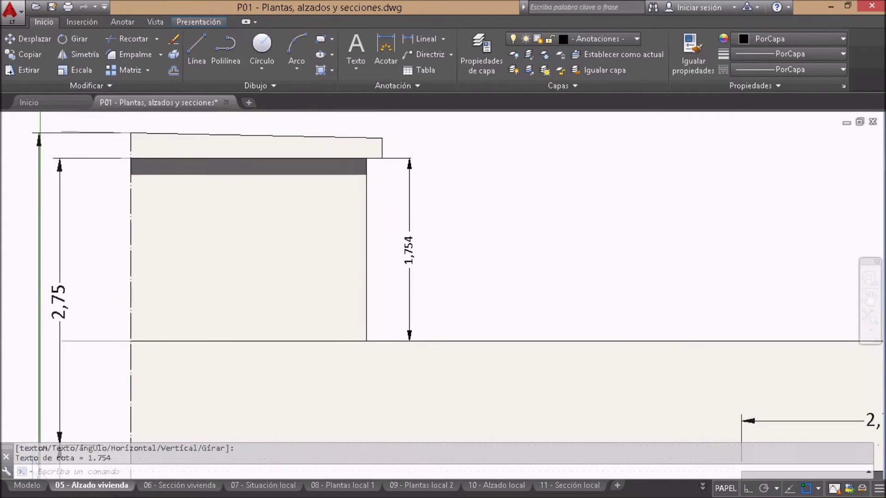
pyautogui.scroll(-2, 422, 318)
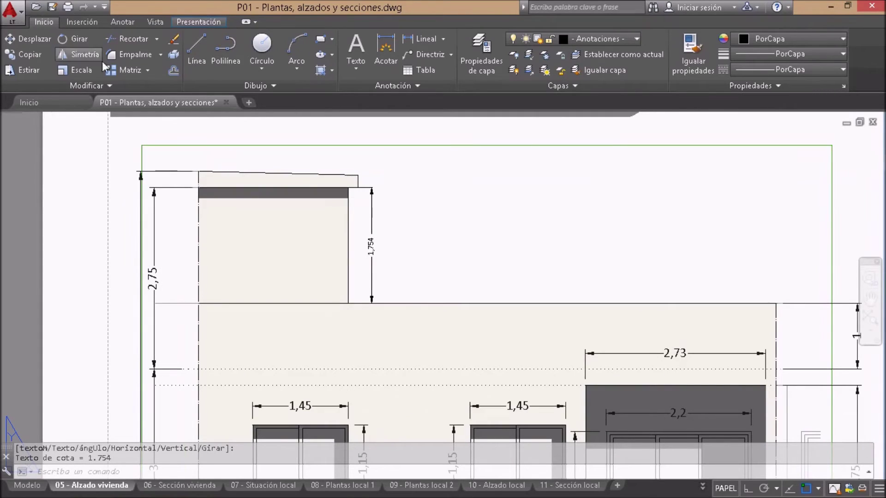
# Move the selected 1,754 dimension onto the -Cotas- layer
pyautogui.click(405, 239)
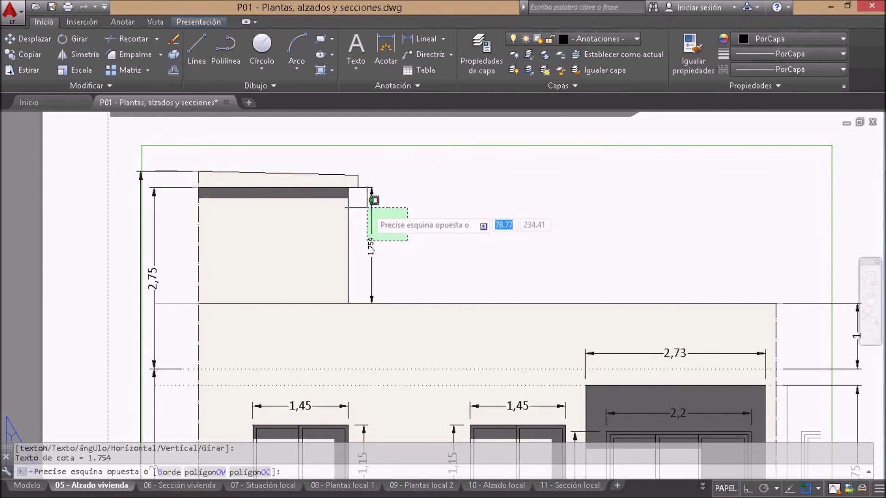
pyautogui.click(375, 204)
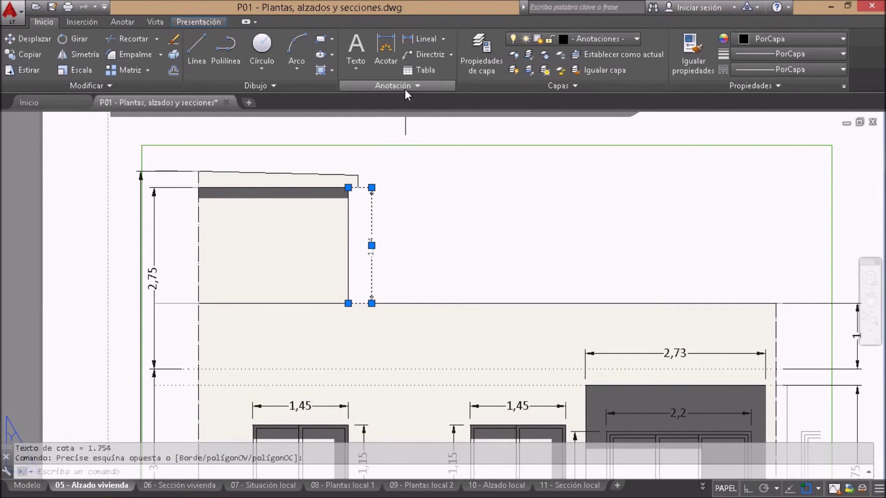
pyautogui.click(405, 89)
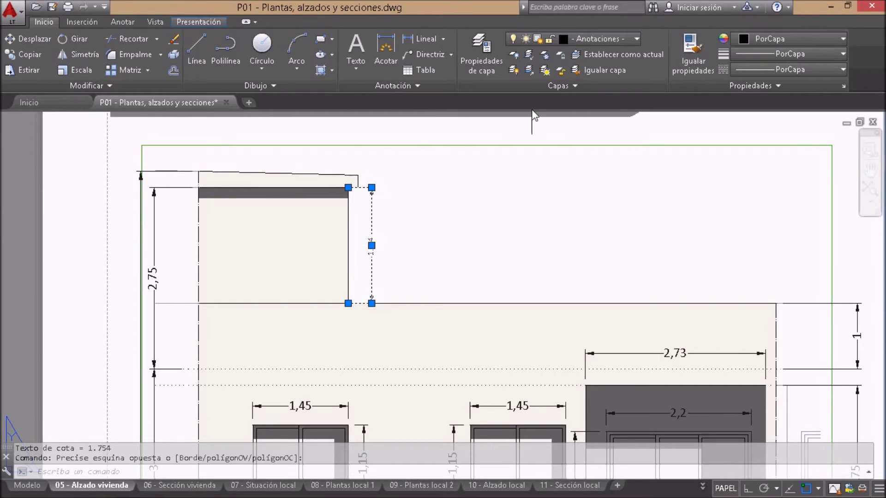
pyautogui.click(582, 39)
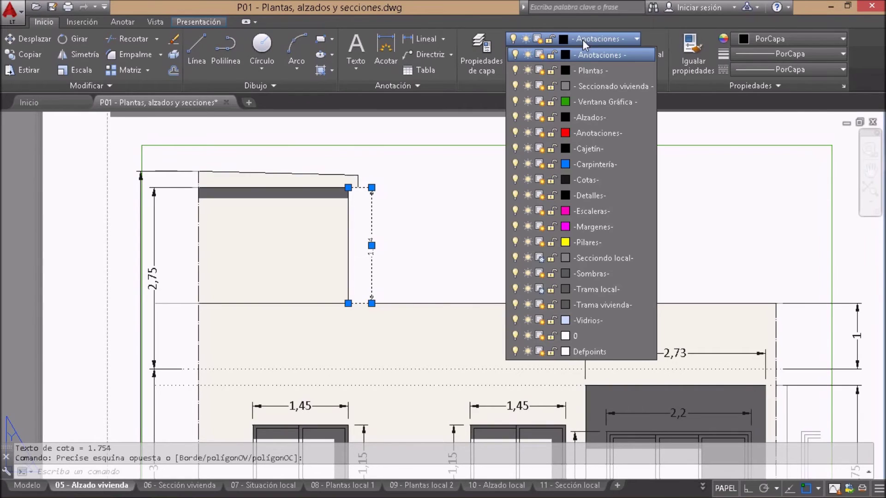
pyautogui.click(594, 179)
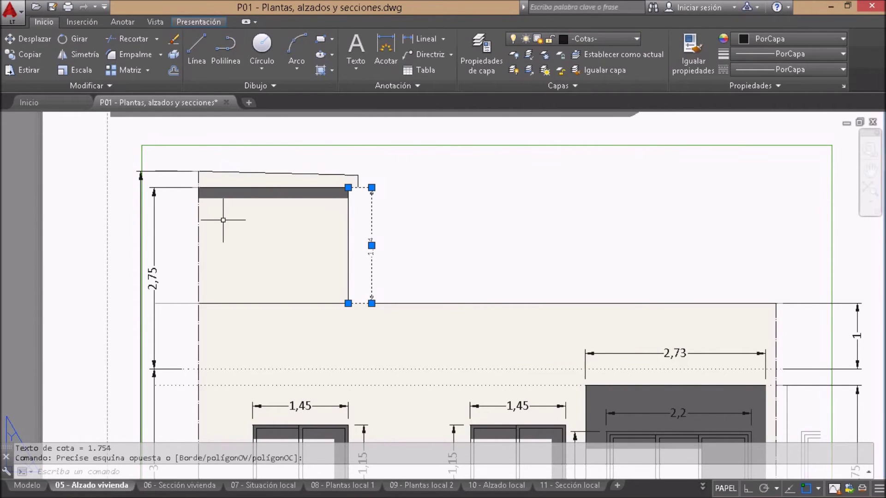
# Zoom in on the 1,754 dimension and reselect it to confirm it sits on -Cotas-
pyautogui.moveTo(174, 252); pyautogui.dragTo(161, 193, button='middle')
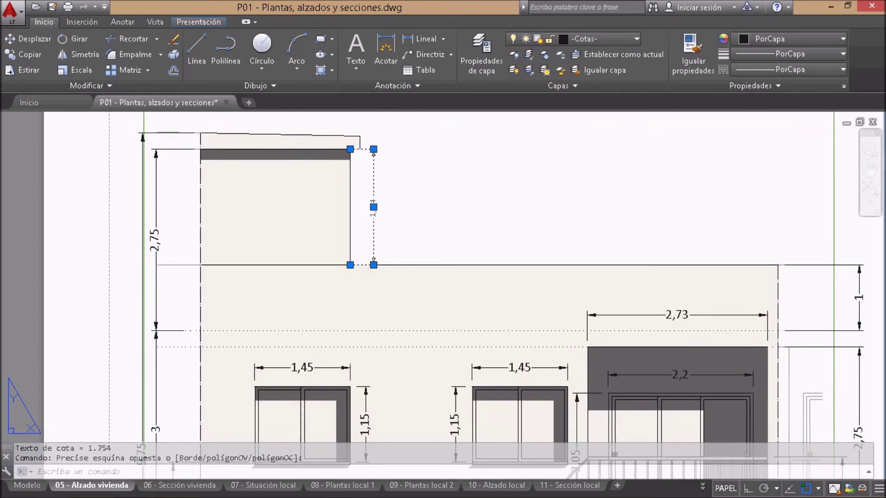
pyautogui.moveTo(266, 192); pyautogui.dragTo(263, 267, button='middle')
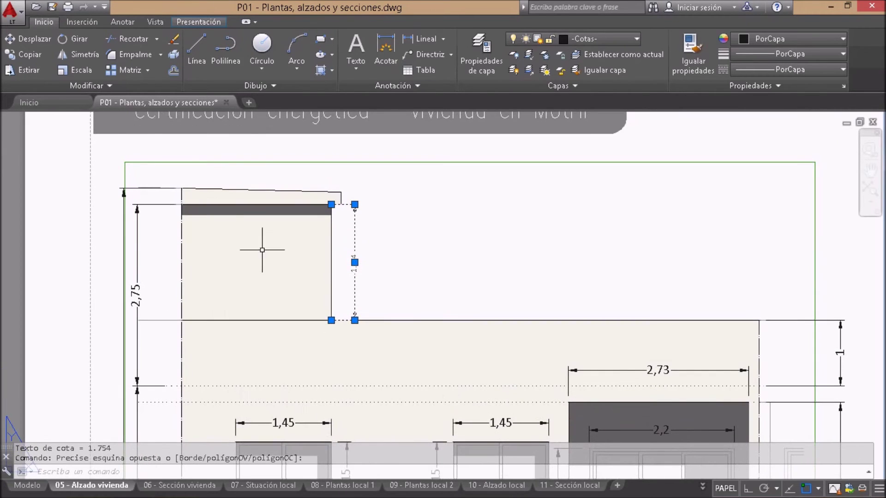
pyautogui.scroll(-2, 247, 176)
pyautogui.moveTo(346, 296); pyautogui.dragTo(311, 234, button='middle')
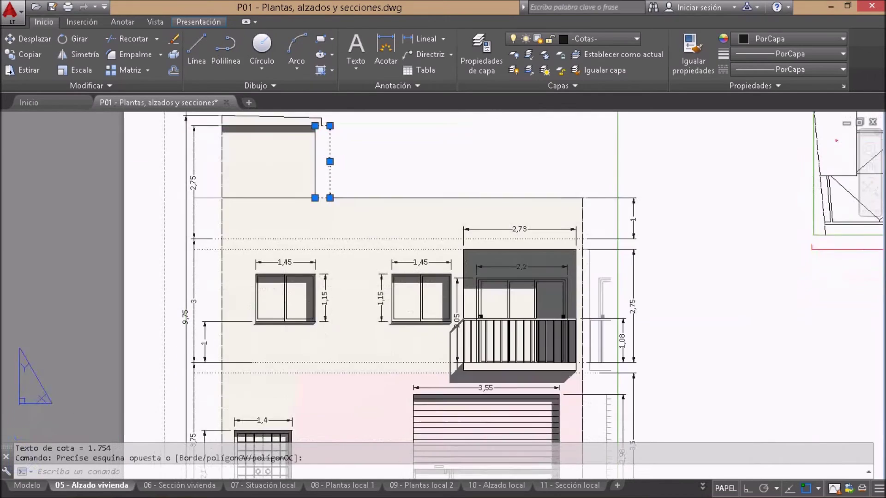
pyautogui.scroll(2, 296, 276)
pyautogui.moveTo(395, 196); pyautogui.dragTo(503, 286, button='middle')
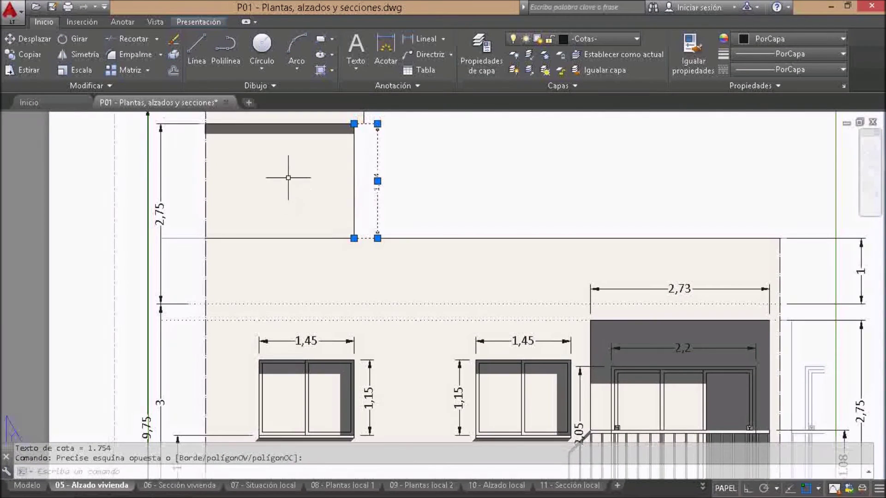
pyautogui.press('Escape')
pyautogui.scroll(2, 284, 175)
pyautogui.moveTo(259, 174); pyautogui.dragTo(318, 249, button='middle')
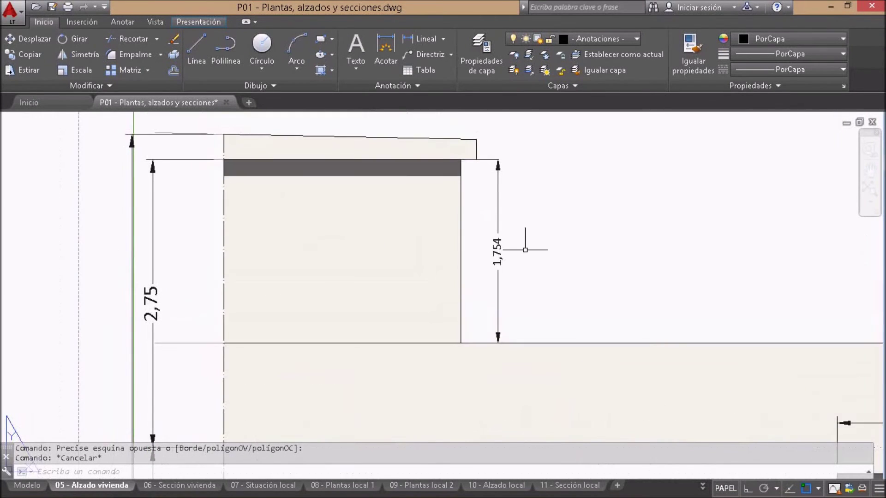
pyautogui.click(515, 275)
pyautogui.click(488, 227)
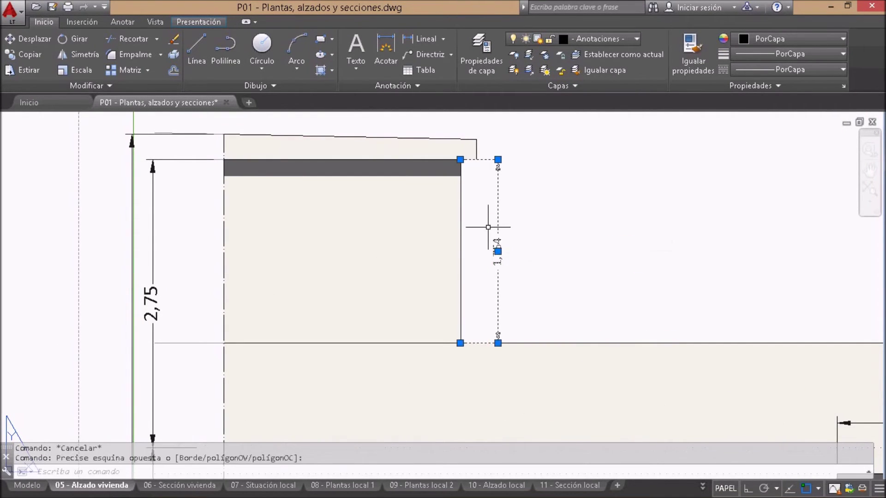
pyautogui.press('Escape')
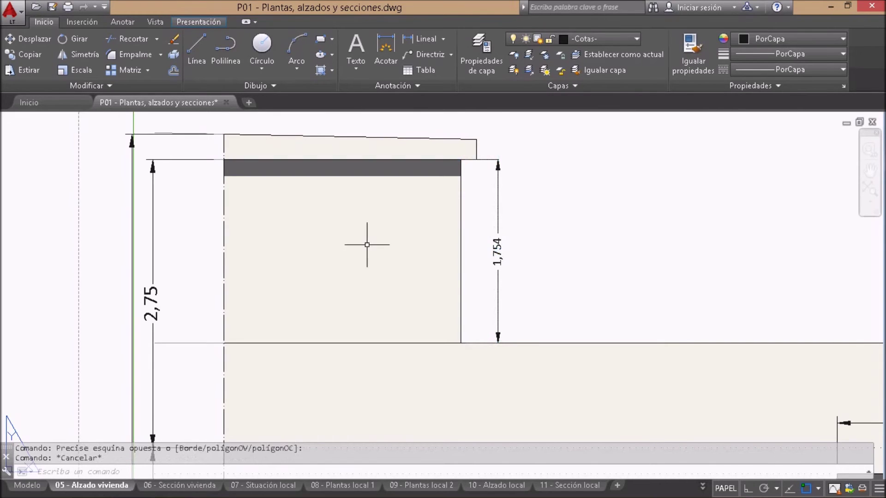
pyautogui.scroll(-4, 364, 240)
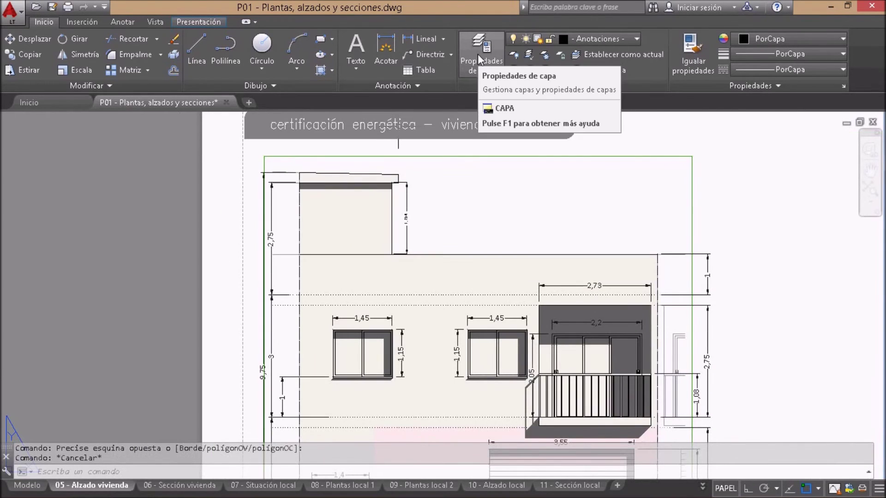
# In Layer Properties, turn off all 20 layers, then switch only -Cotas- back on
pyautogui.click(478, 54)
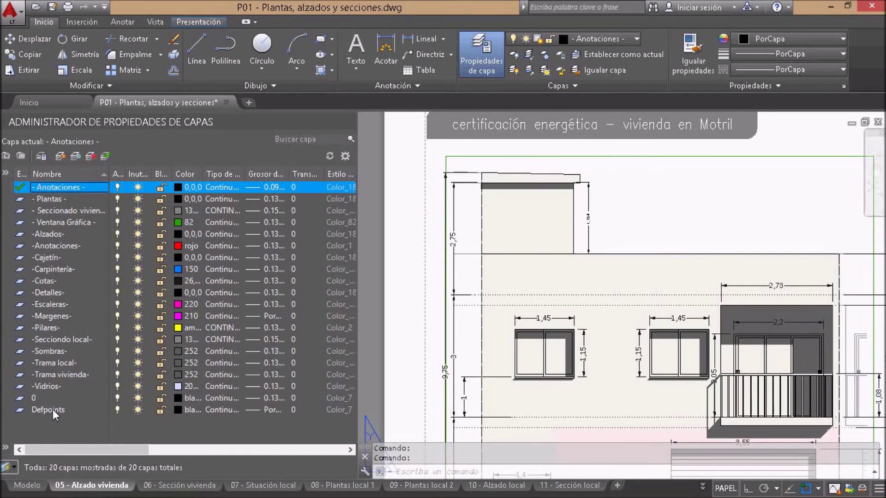
pyautogui.keyDown('shift'); pyautogui.click(51, 406); pyautogui.keyUp('shift')
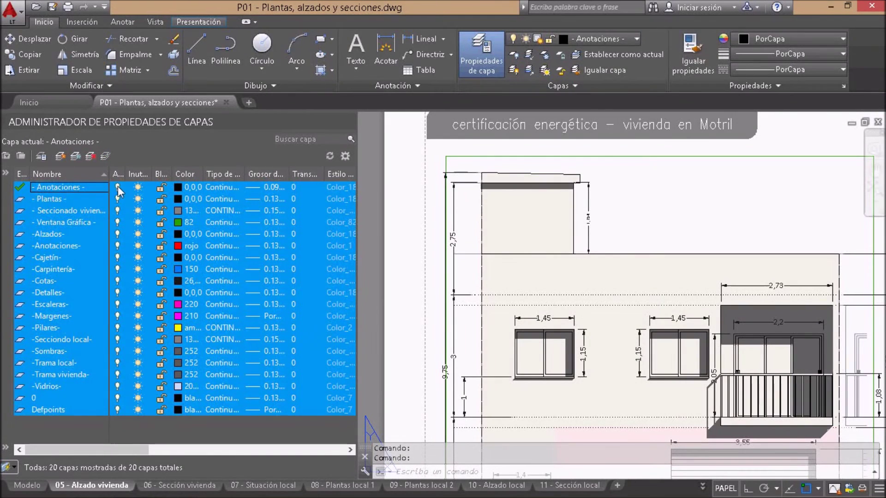
pyautogui.click(117, 188)
pyautogui.click(313, 241)
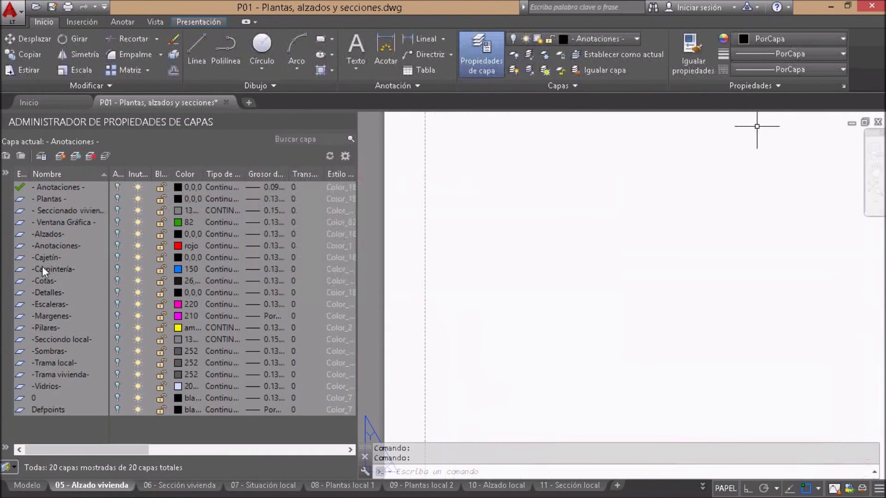
pyautogui.click(43, 268)
pyautogui.click(52, 281)
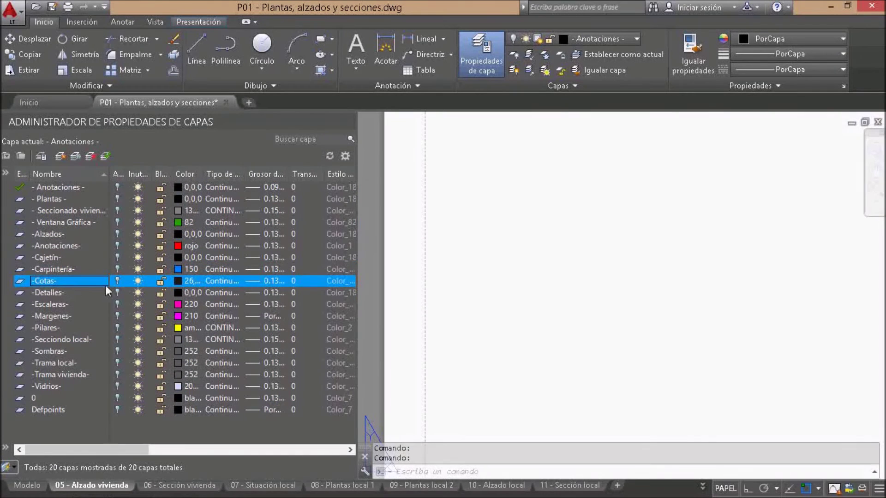
pyautogui.click(117, 280)
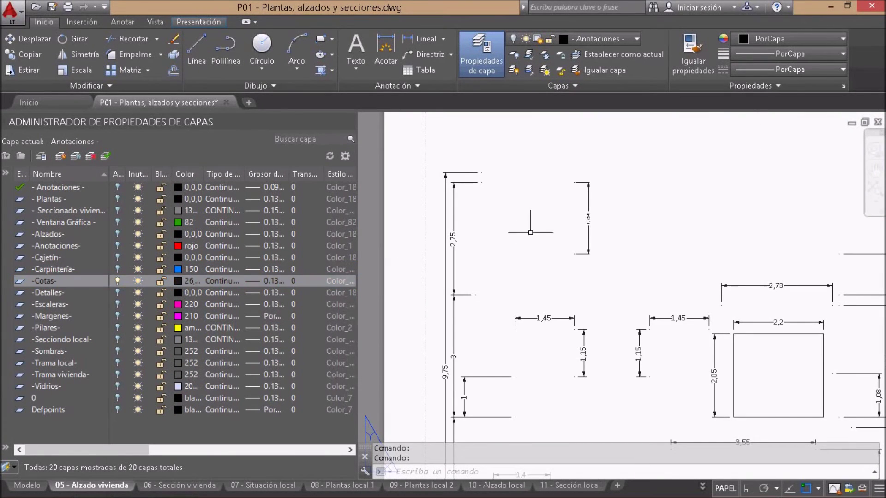
pyautogui.click(702, 62)
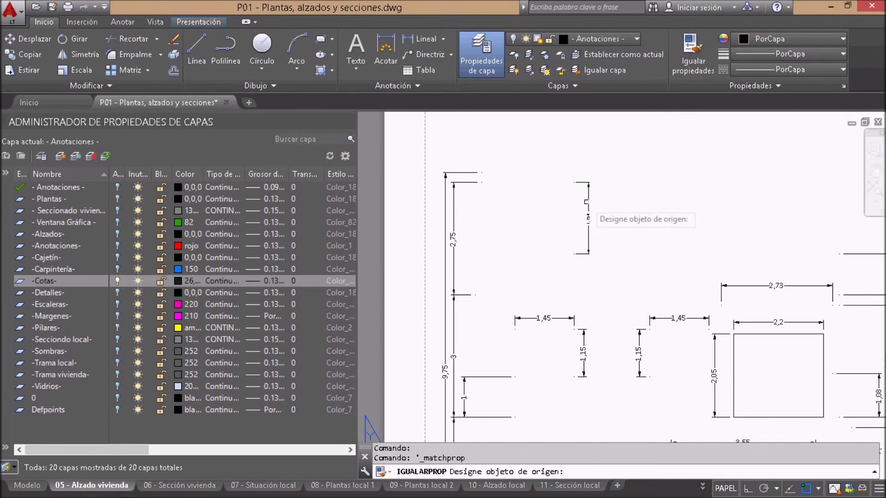
# Match all facade dimensions to the reference vertical dimension's properties using Igualar propiedades
pyautogui.click(588, 201)
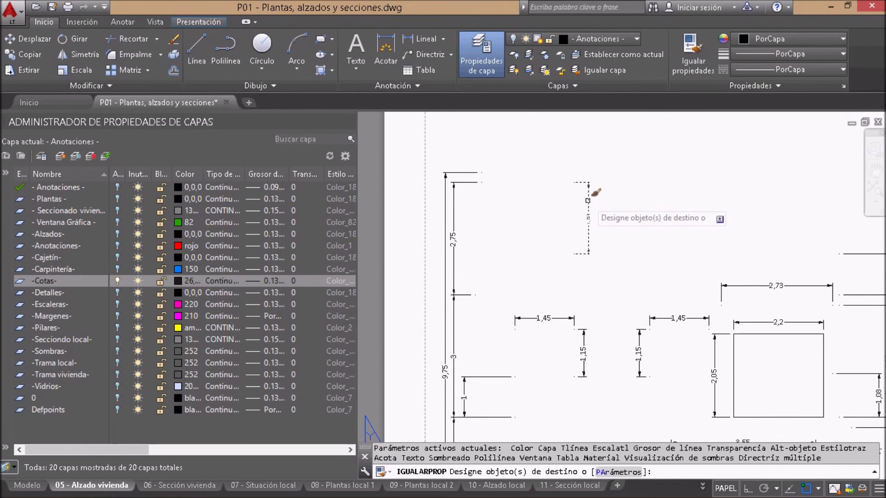
pyautogui.scroll(-2, 539, 175)
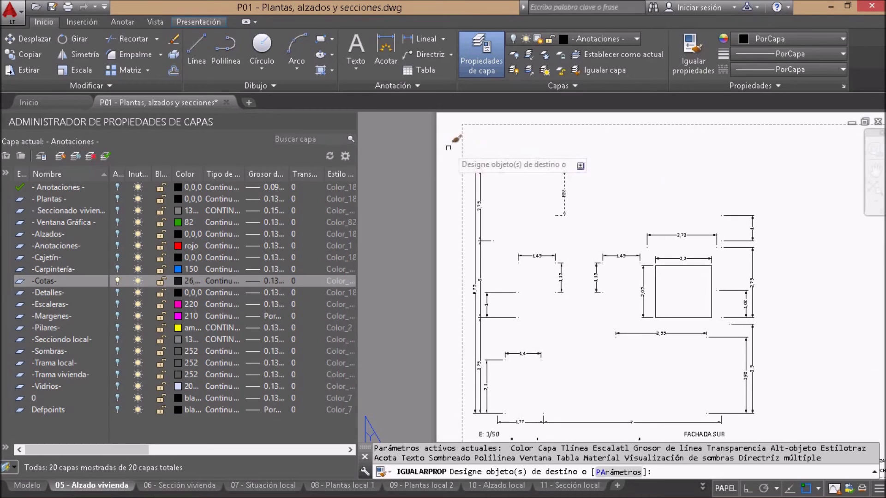
pyautogui.moveTo(454, 156); pyautogui.dragTo(430, 129, button='middle')
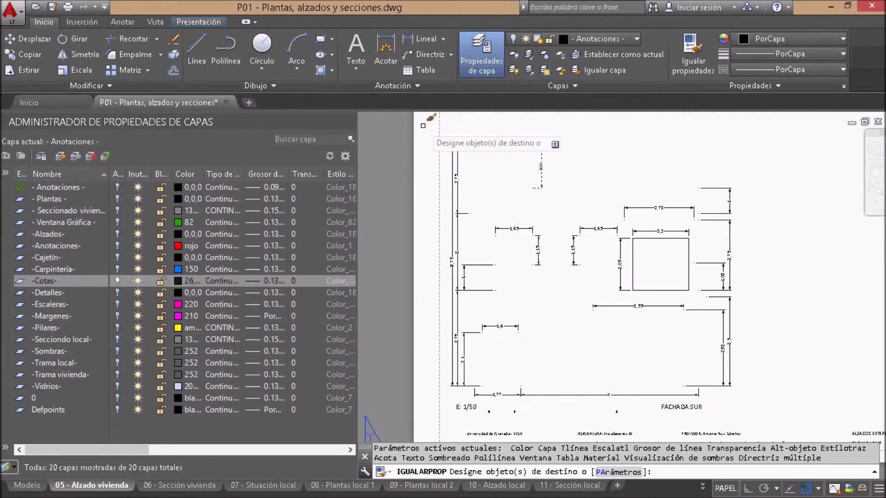
pyautogui.click(423, 124)
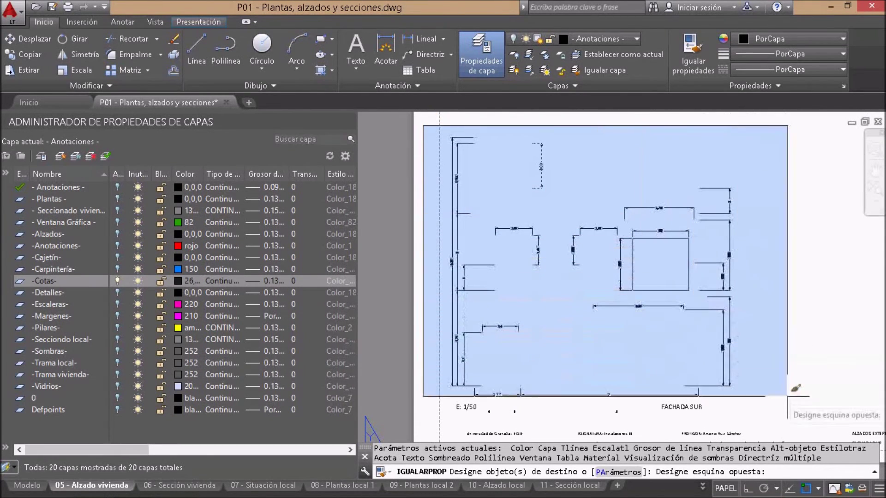
pyautogui.click(803, 404)
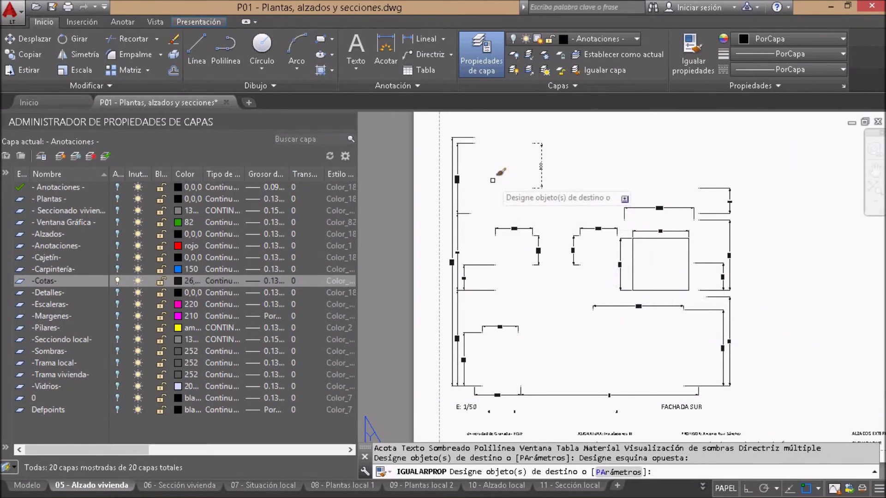
pyautogui.press('Escape')
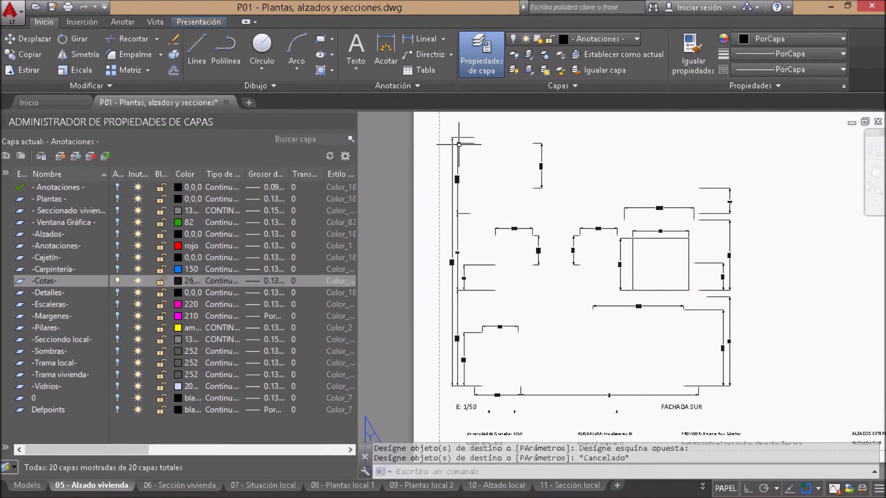
# Close the layer palette and zoom to the sheet's extents with Z + E
pyautogui.scroll(4, 463, 151)
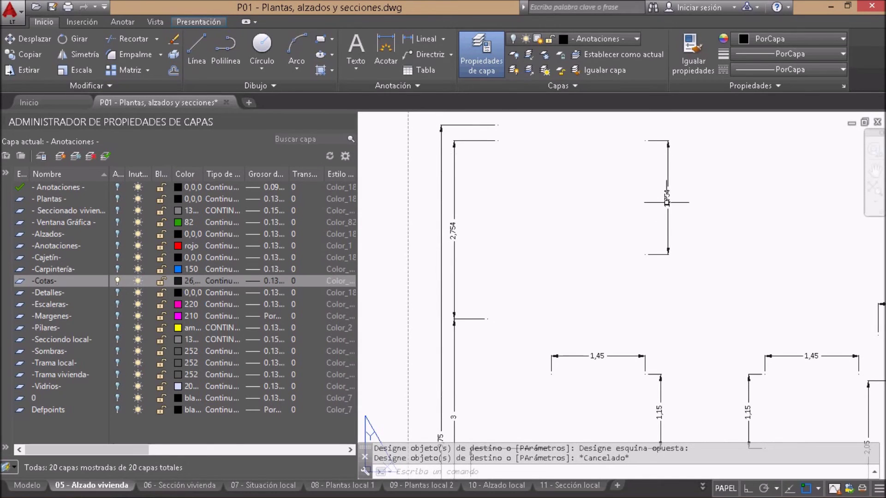
pyautogui.click(355, 121)
pyautogui.write('z')
pyautogui.press('Return')
pyautogui.write('e')
pyautogui.press('Return')
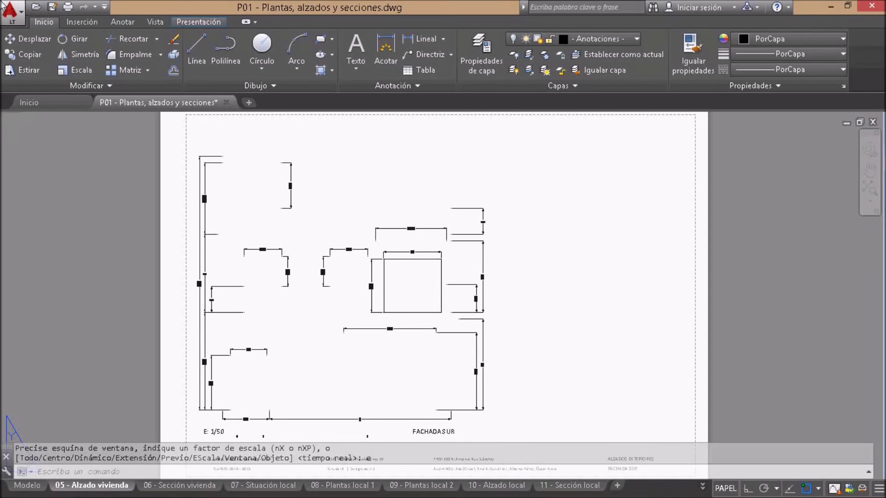
# Switch on all layers in the Layer Properties Manager, then close it
pyautogui.click(492, 54)
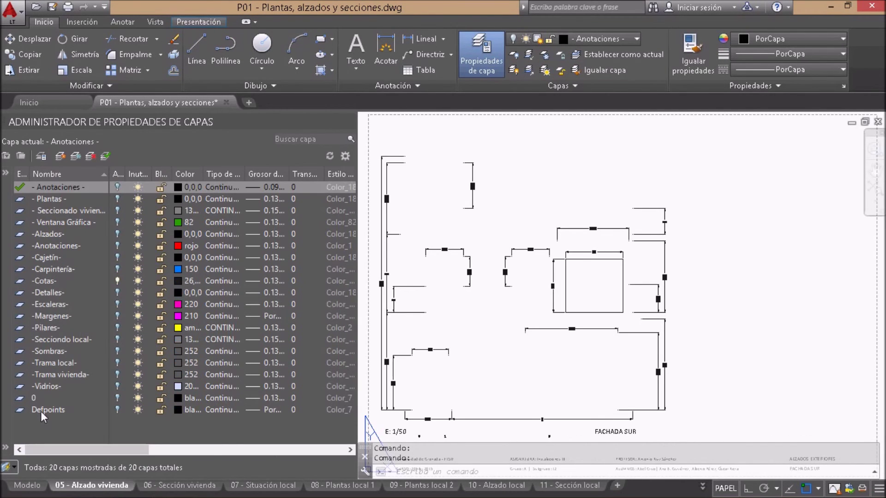
pyautogui.keyDown('shift'); pyautogui.click(41, 411); pyautogui.keyUp('shift')
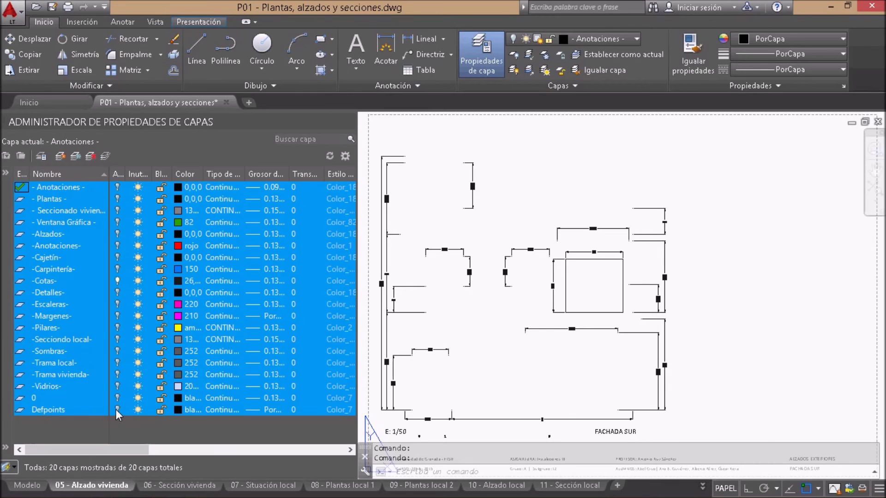
pyautogui.click(116, 409)
pyautogui.click(74, 317)
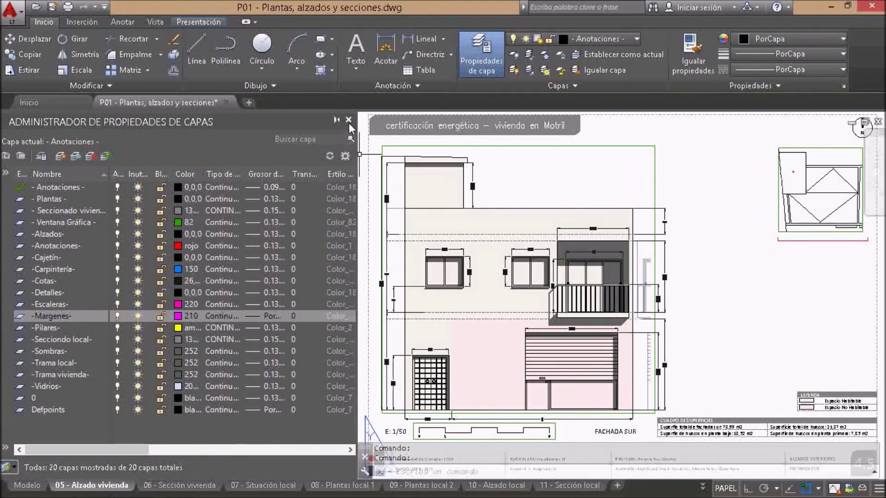
pyautogui.click(348, 121)
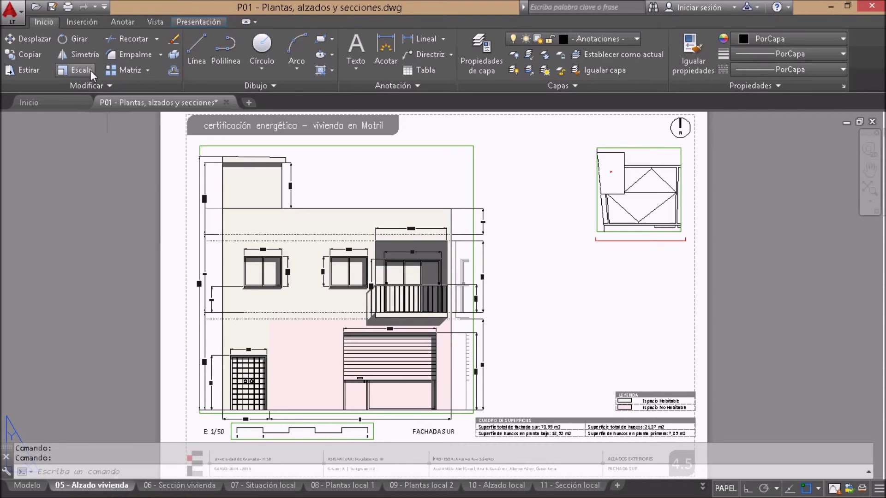
# Plot the layout with DWG To PDF.pc3 on ISO A3, saving it as Prueba.pdf
pyautogui.click(67, 7)
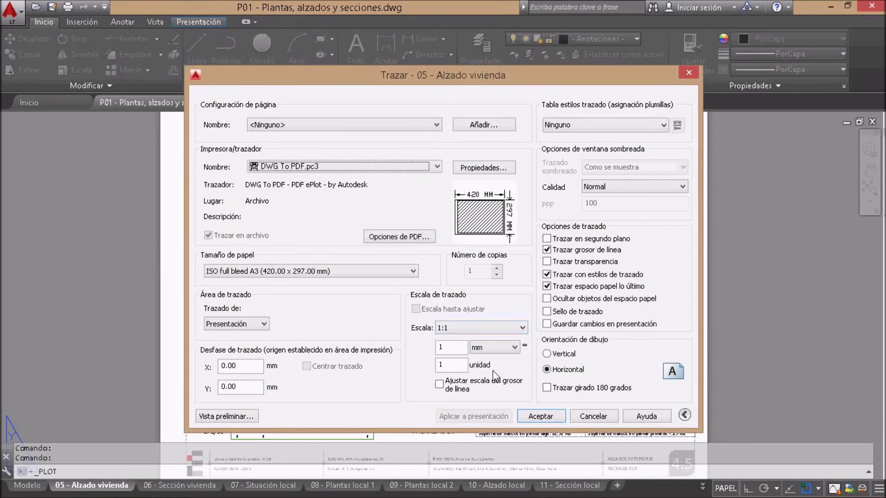
pyautogui.click(540, 416)
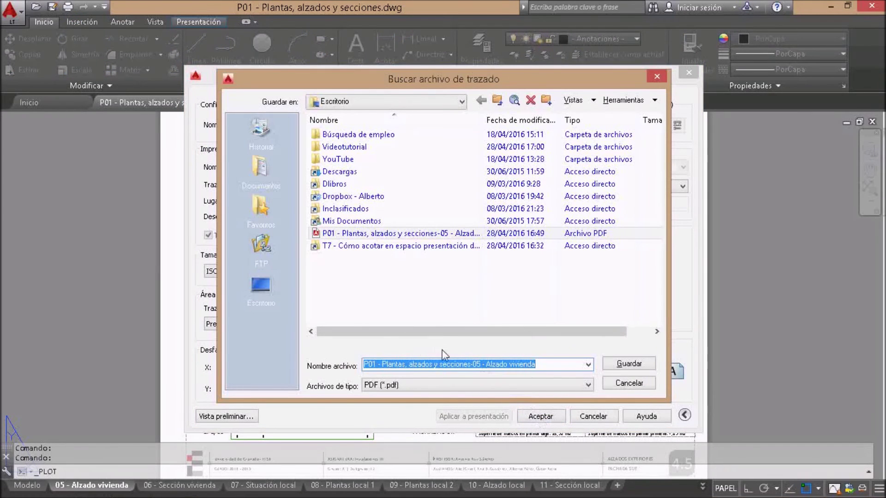
pyautogui.write('Preu')
pyautogui.press('BackSpace')
pyautogui.press('BackSpace')
pyautogui.write('ue')
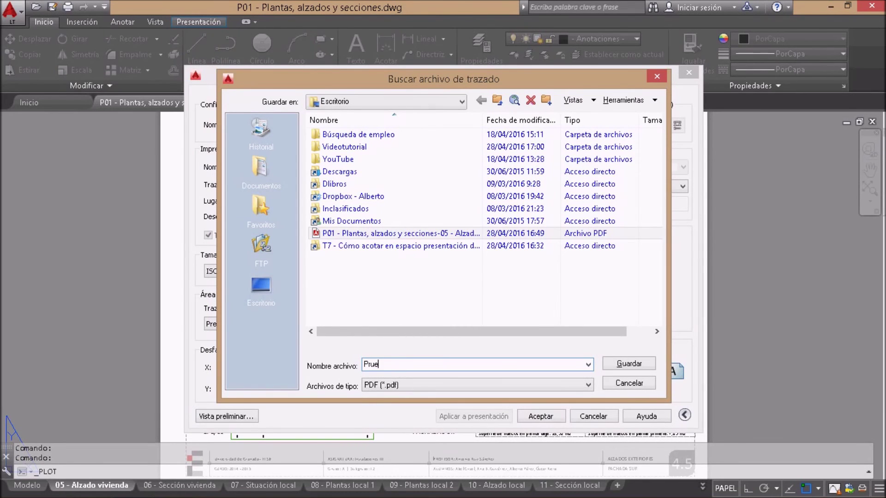
pyautogui.write('ba')
pyautogui.click(622, 364)
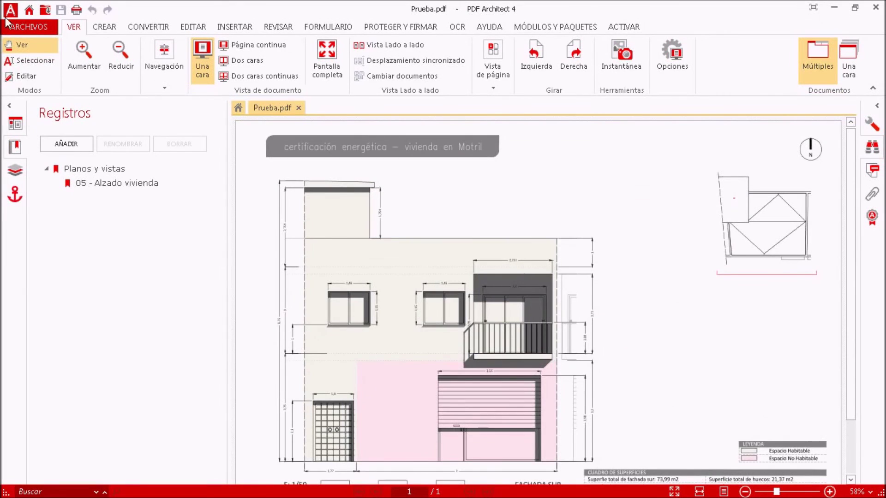
# Hide the Registros bookmarks panel and zoom the plotted drawing to 100%
pyautogui.click(10, 106)
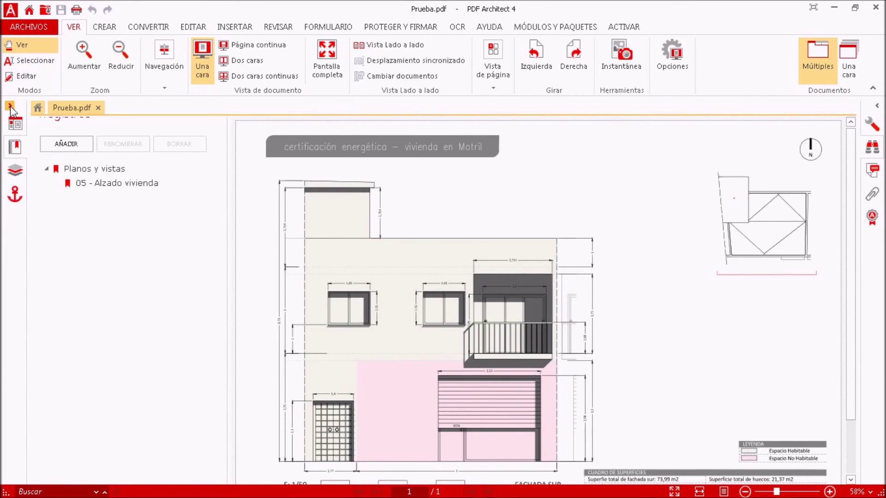
pyautogui.moveTo(307, 323); pyautogui.dragTo(313, 257)
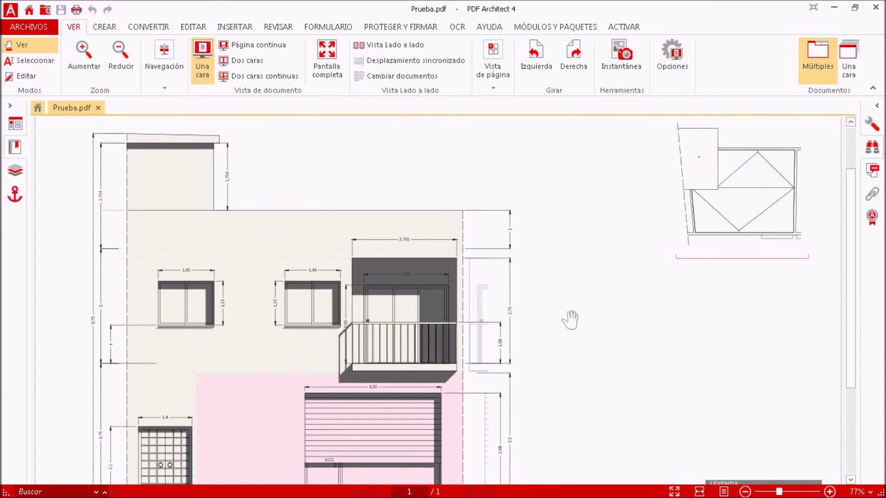
pyautogui.click(830, 492)
pyautogui.click(830, 492)
pyautogui.click(830, 492)
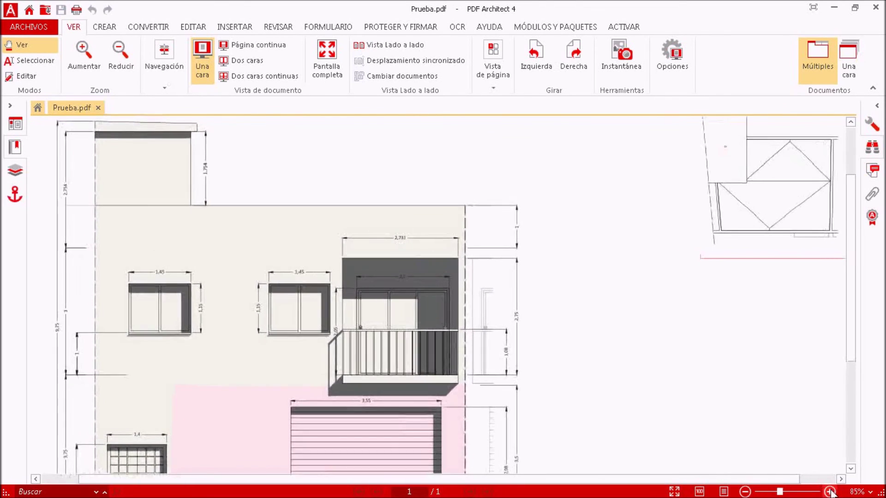
pyautogui.click(830, 491)
pyautogui.click(829, 492)
pyautogui.click(830, 492)
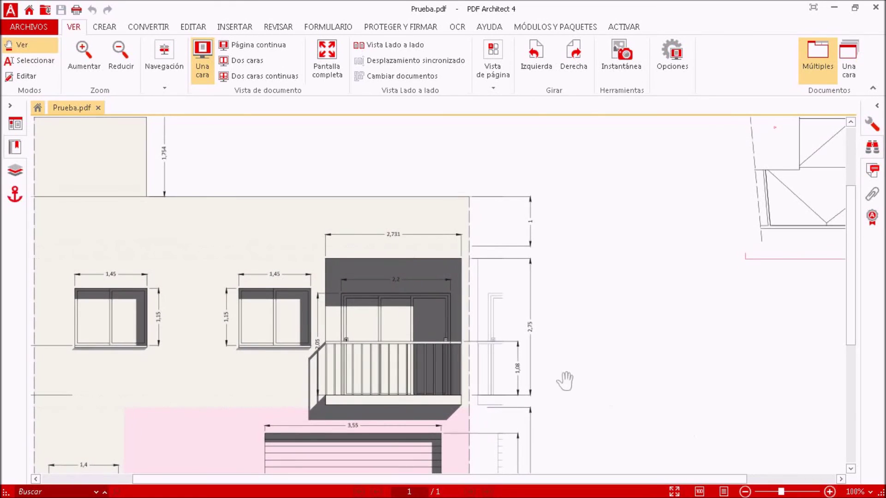
# Pan across the facade to inspect the upper dimensions, garage door and lower facade
pyautogui.moveTo(271, 238)
pyautogui.mouseDown()
pyautogui.moveTo(381, 272)
pyautogui.moveTo(388, 309)
pyautogui.mouseUp()
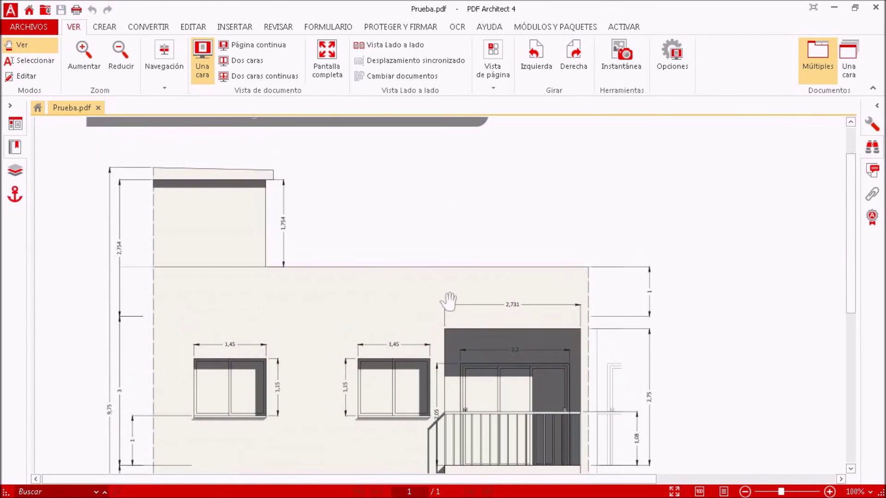
pyautogui.moveTo(292, 359); pyautogui.dragTo(304, 257)
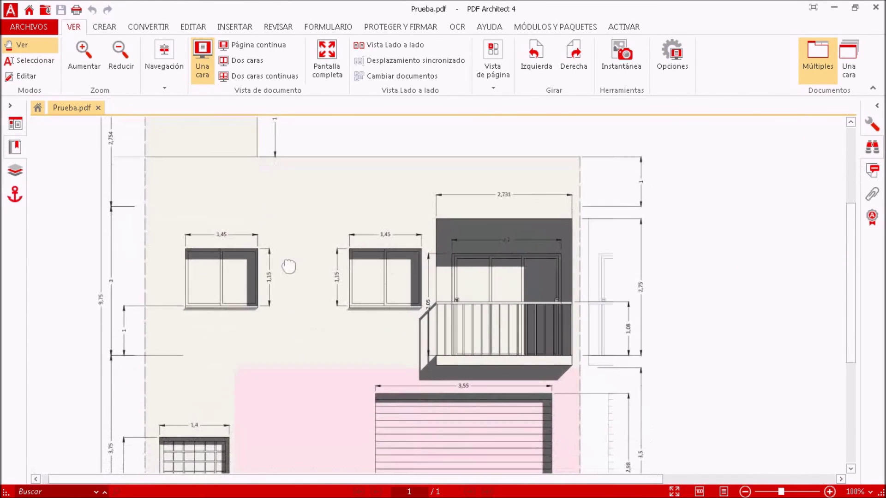
pyautogui.moveTo(332, 360); pyautogui.dragTo(330, 249)
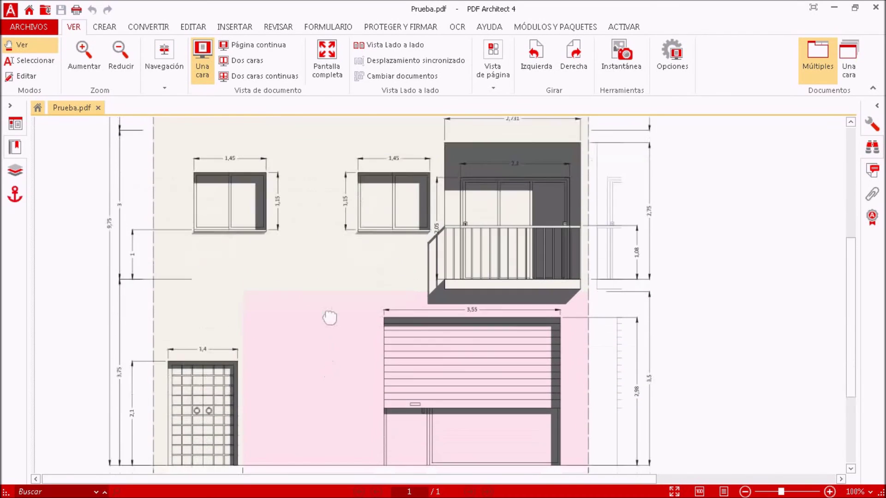
pyautogui.scroll(5, 308, 241)
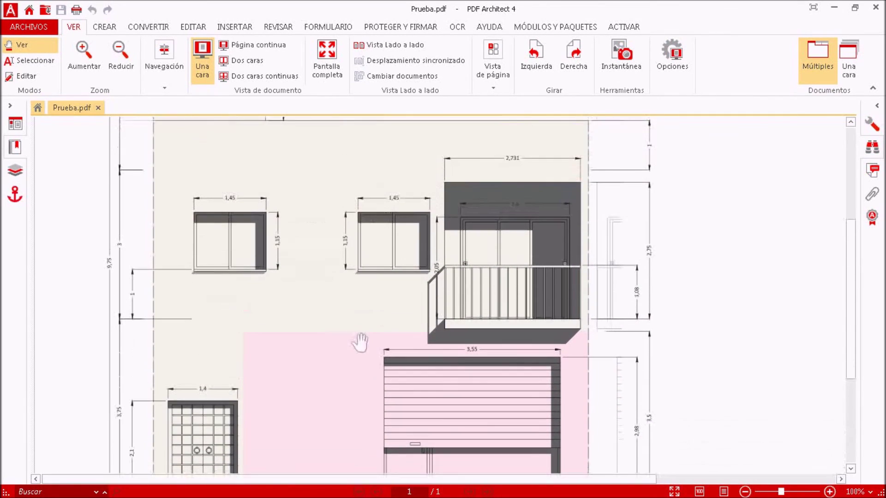
pyautogui.scroll(5, 361, 363)
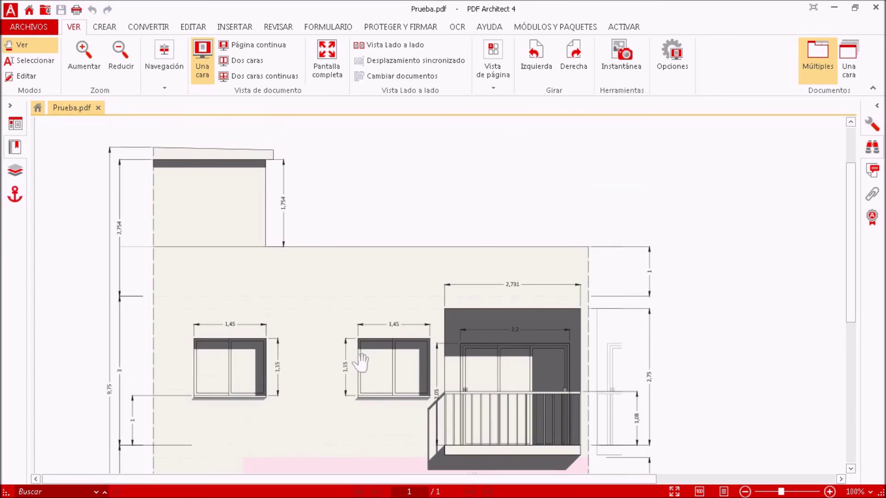